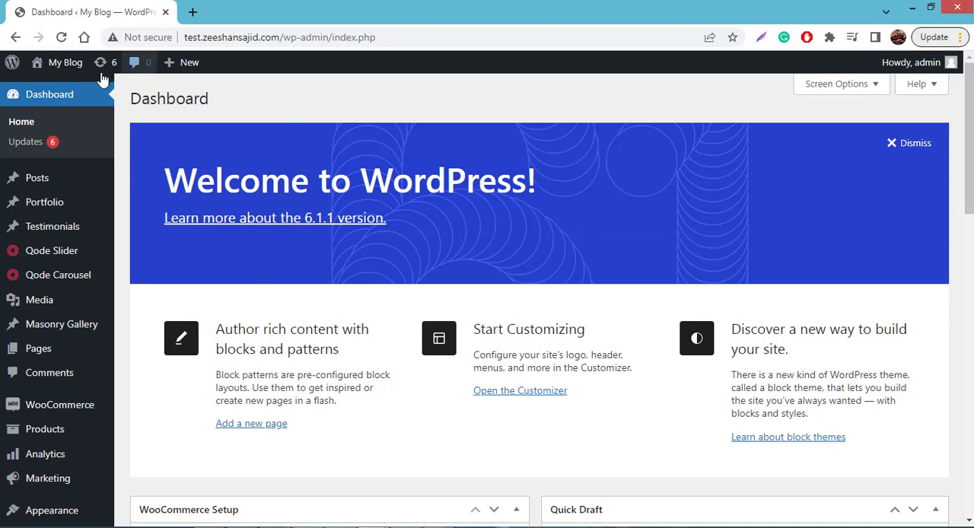
- Open the WooCommerce settings and show the store's payment methods
mouse_move(187, 62)
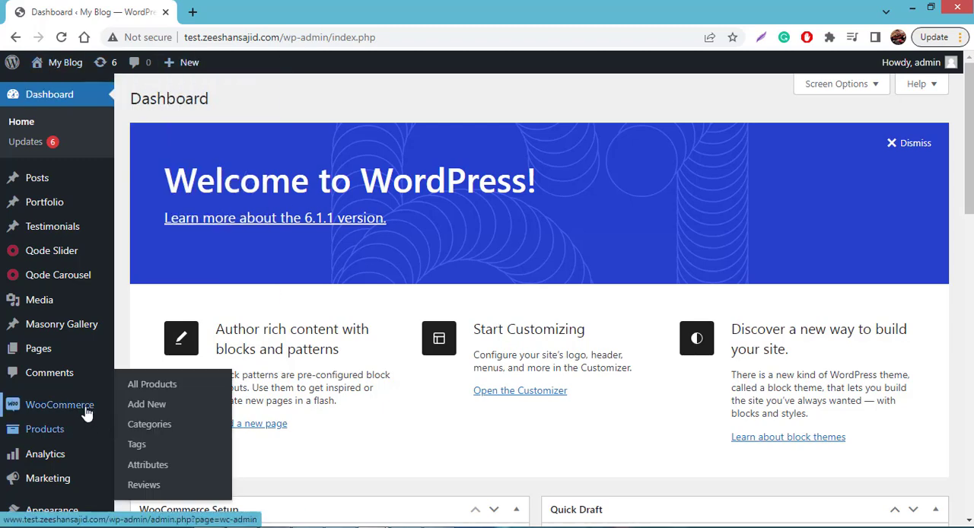
mouse_move(86, 409)
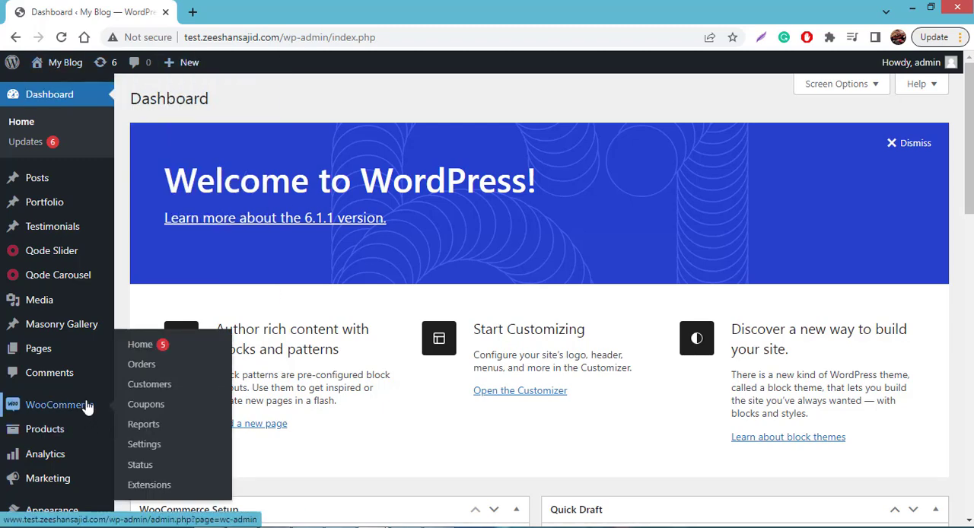
left_click(156, 449)
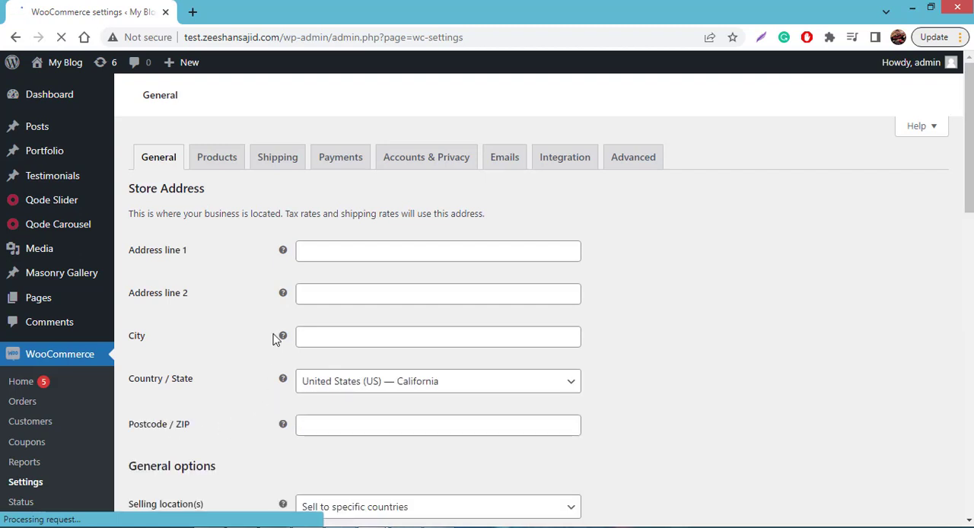
left_click(340, 160)
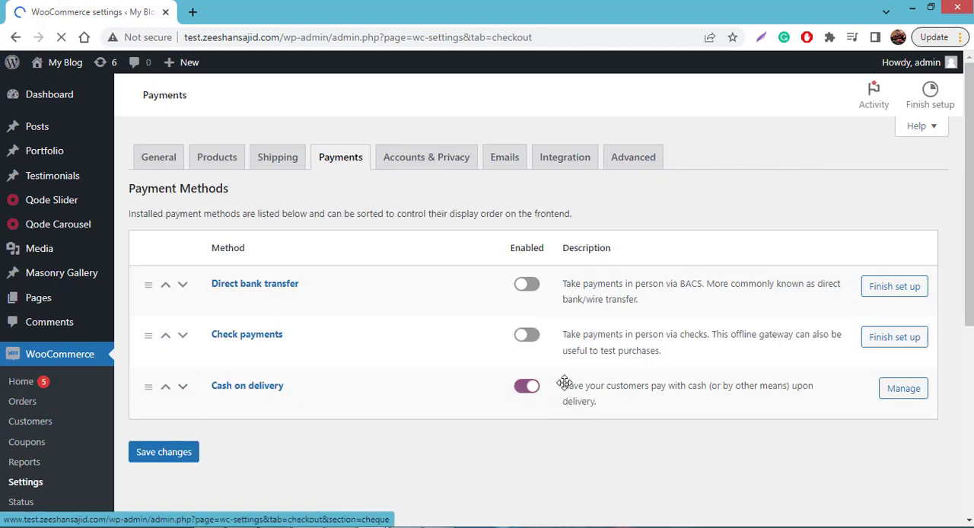
- Enable the Direct bank transfer payment method and open its setup page
scroll(524, 373, "down", 2)
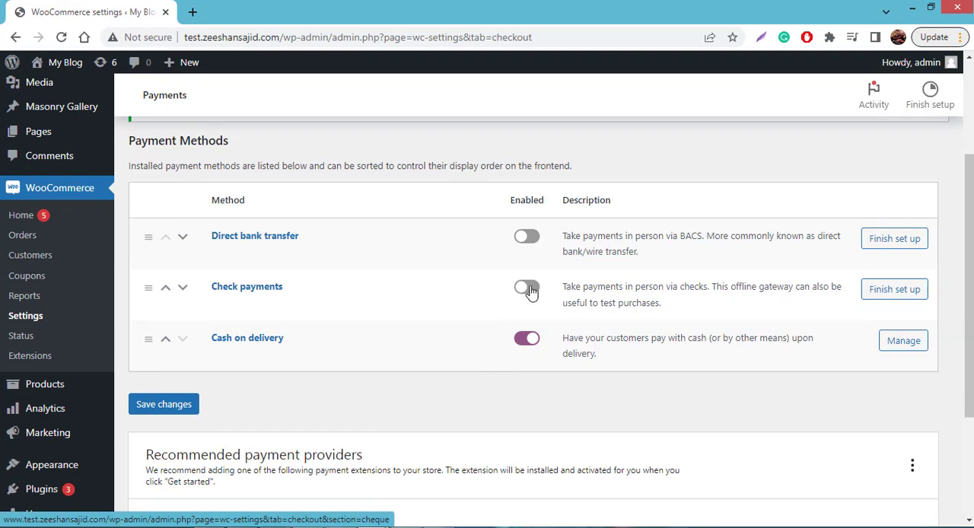
left_click(527, 238)
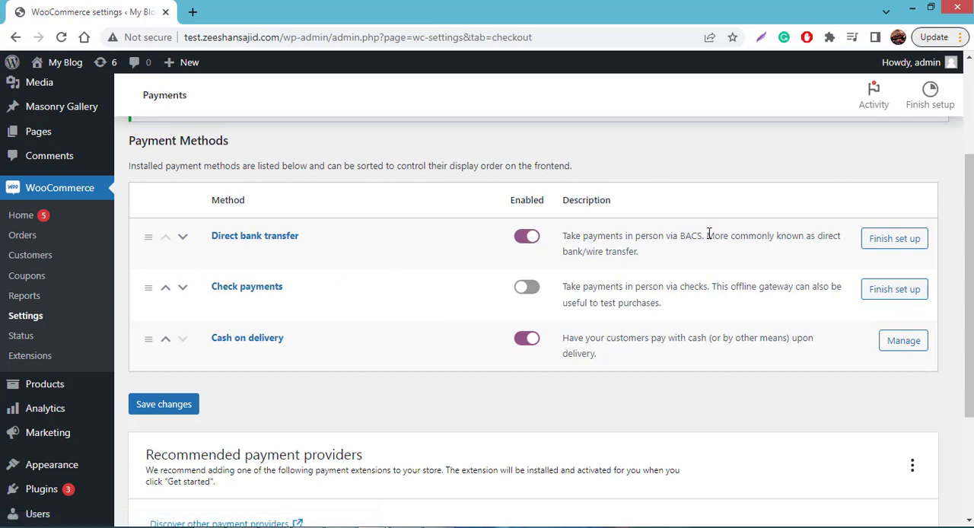
left_click(877, 247)
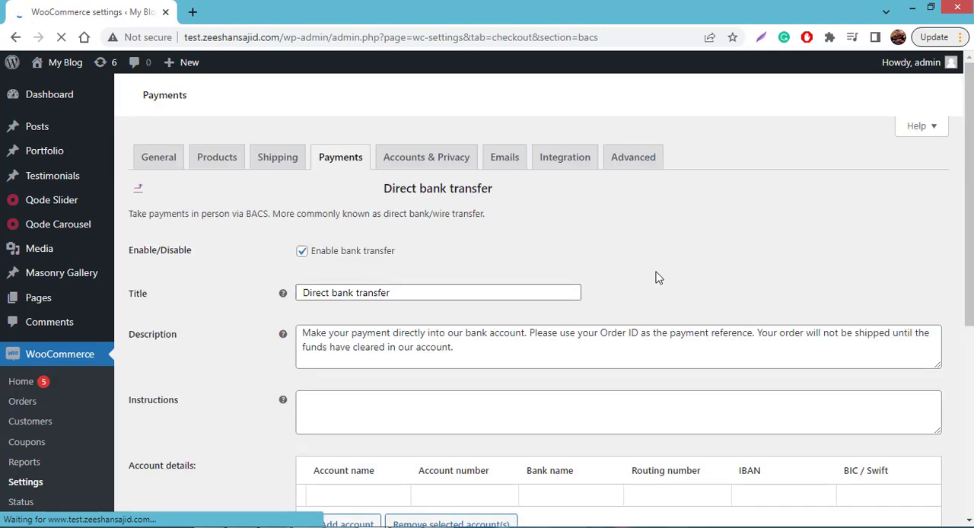
- Examine the title, description and instructions fields of the Direct bank transfer method, including the help note for the instructions
scroll(518, 276, "down", 1)
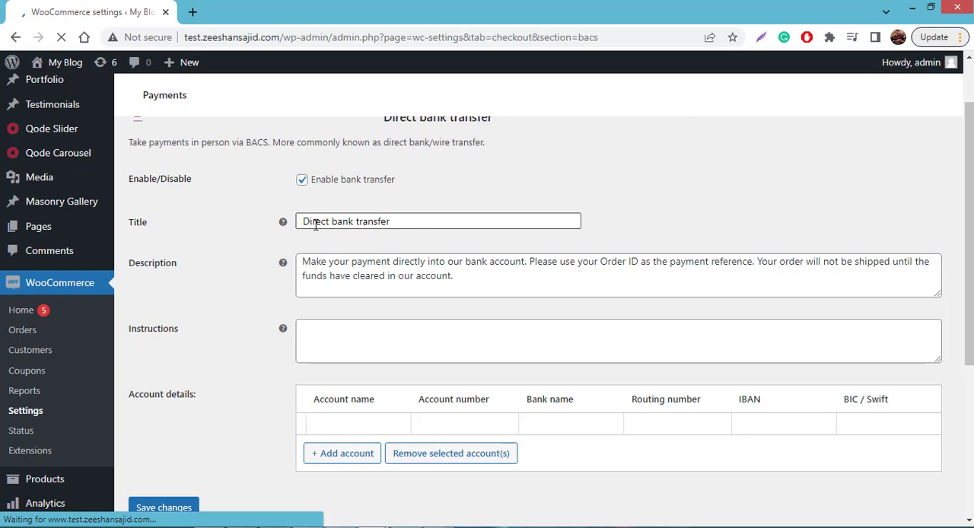
double_click(392, 222)
left_click(411, 220)
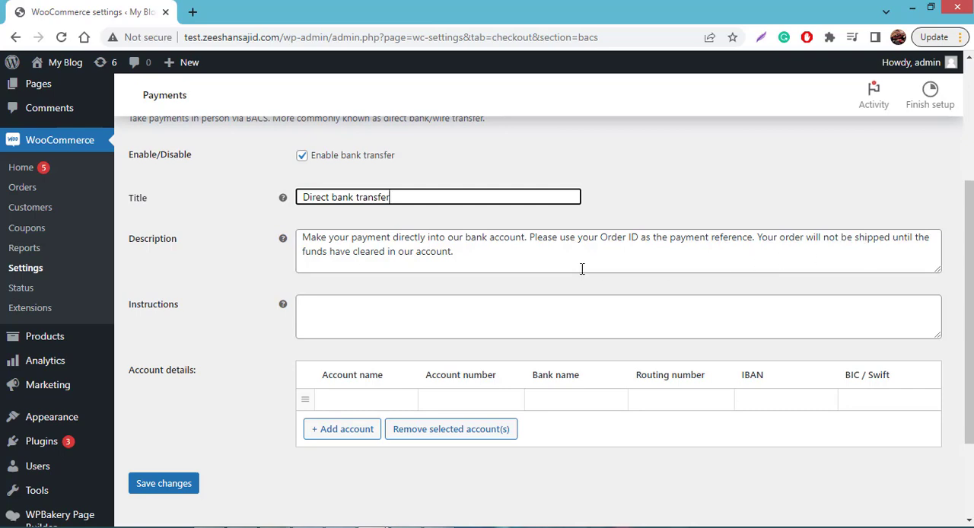
left_click(510, 264)
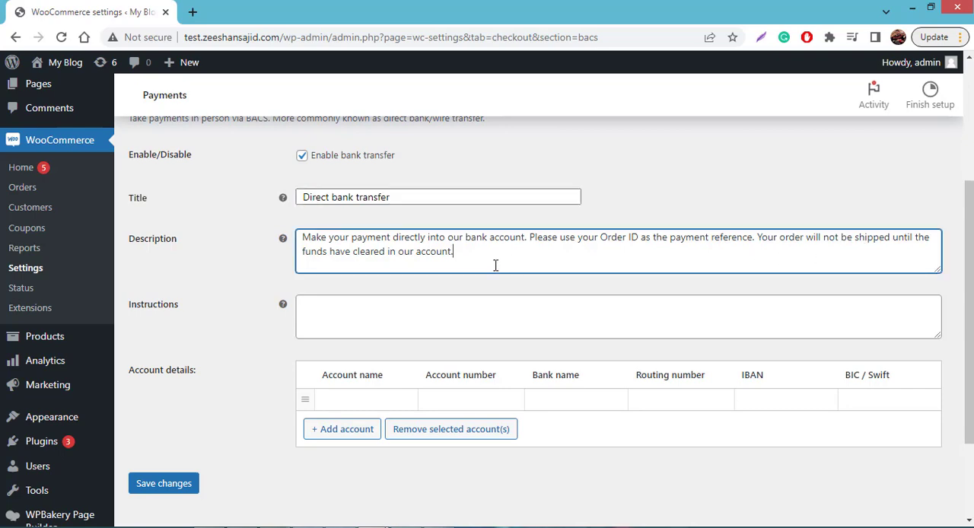
key("ctrl+a")
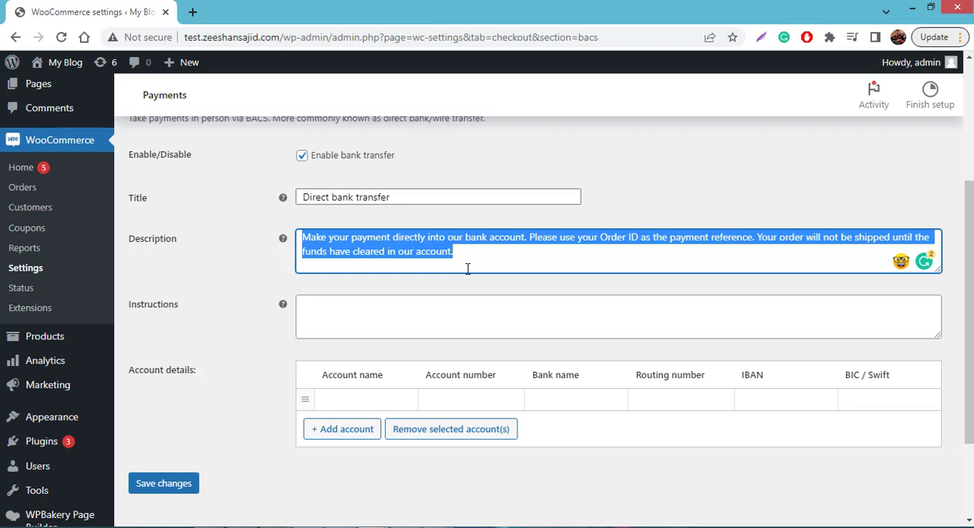
left_click(589, 261)
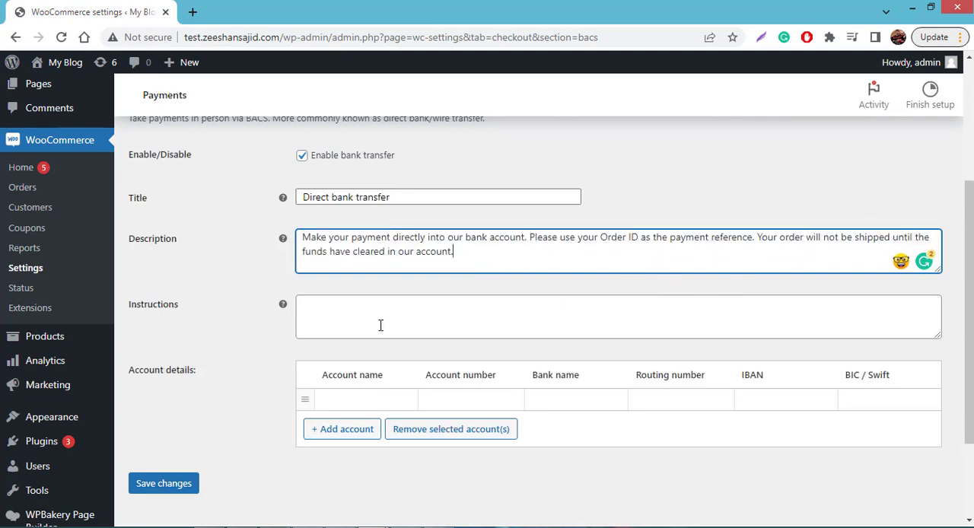
mouse_move(284, 305)
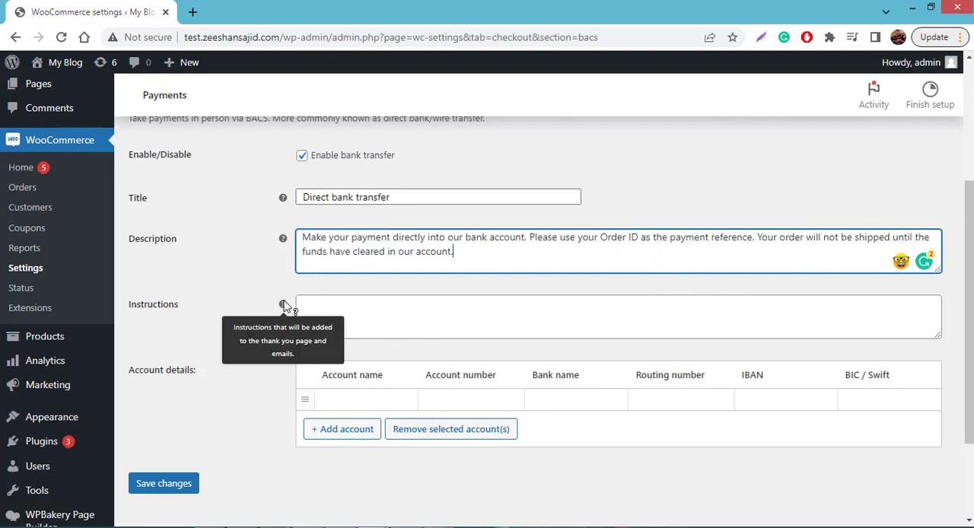
left_click(326, 317)
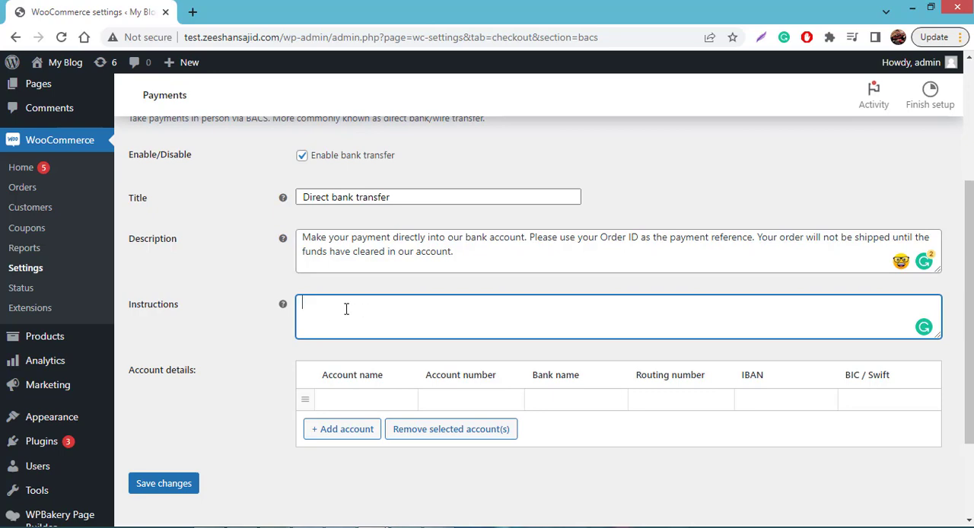
- Enter the account holder's name and the bank account number in the first account details row
left_click(386, 401)
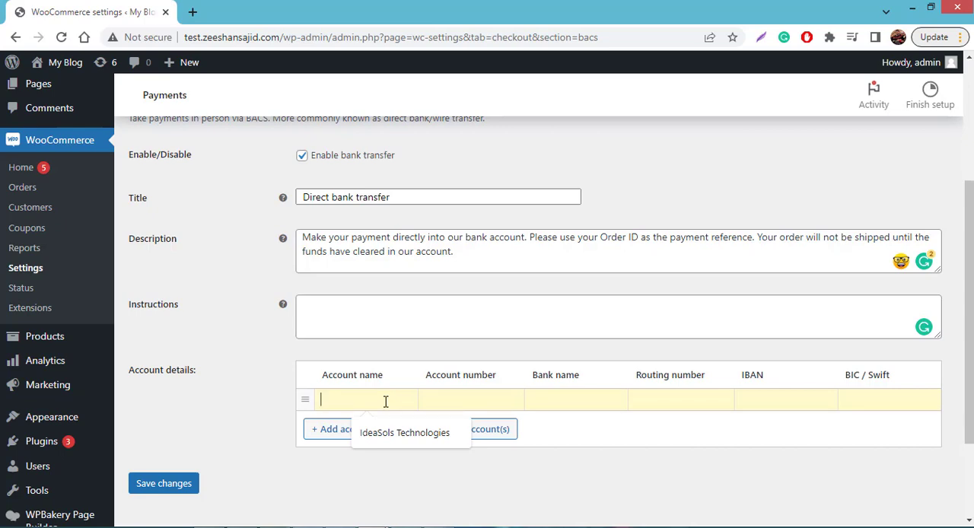
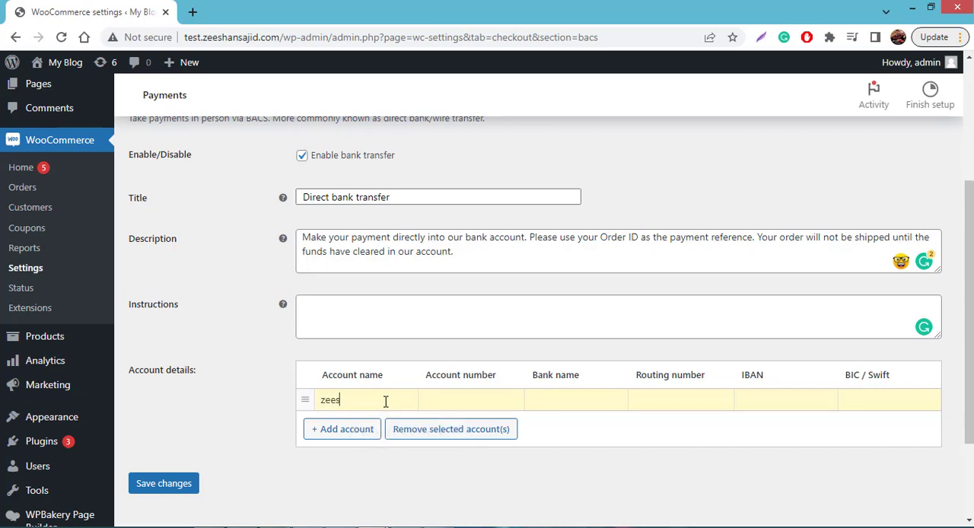
left_click(474, 401)
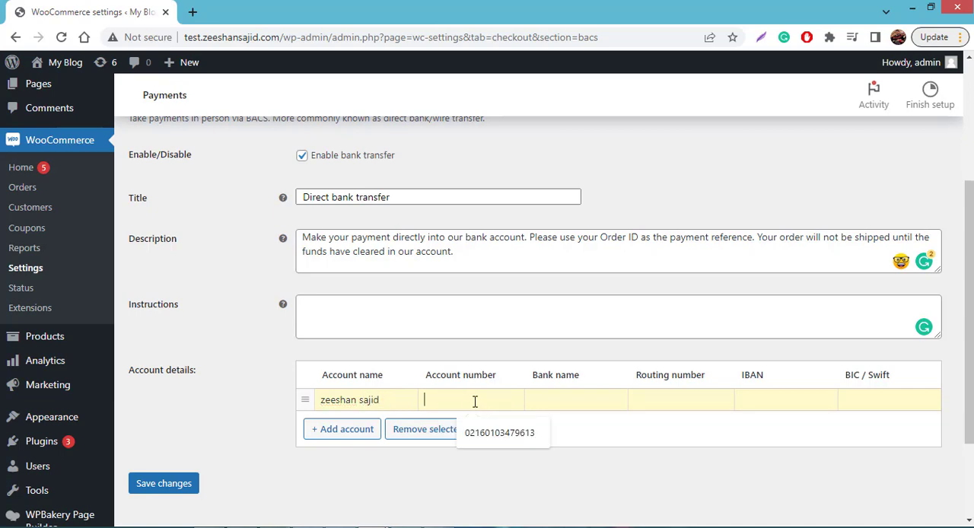
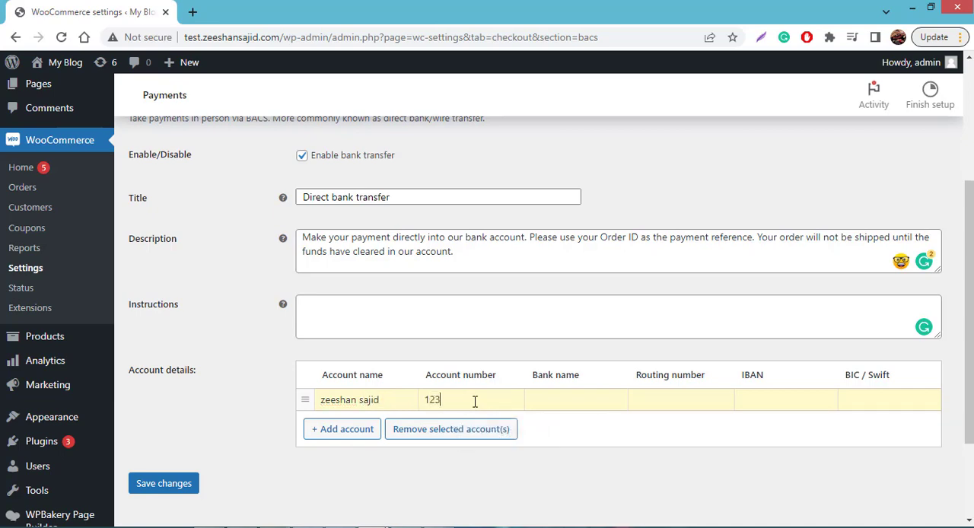
- Set the bank name to Meezan Bank and fill in the account's IBAN, leaving the routing number and BIC / Swift empty
left_click(549, 400)
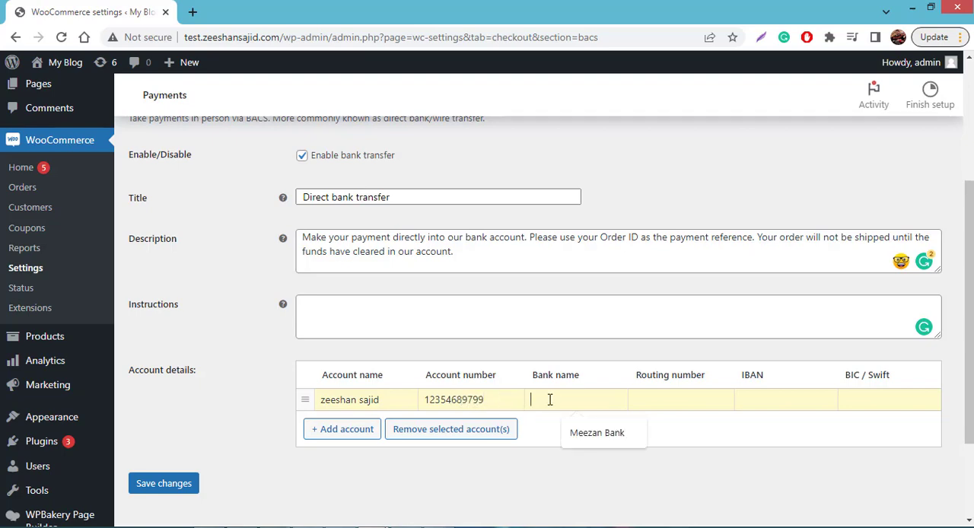
left_click(589, 433)
left_click(689, 394)
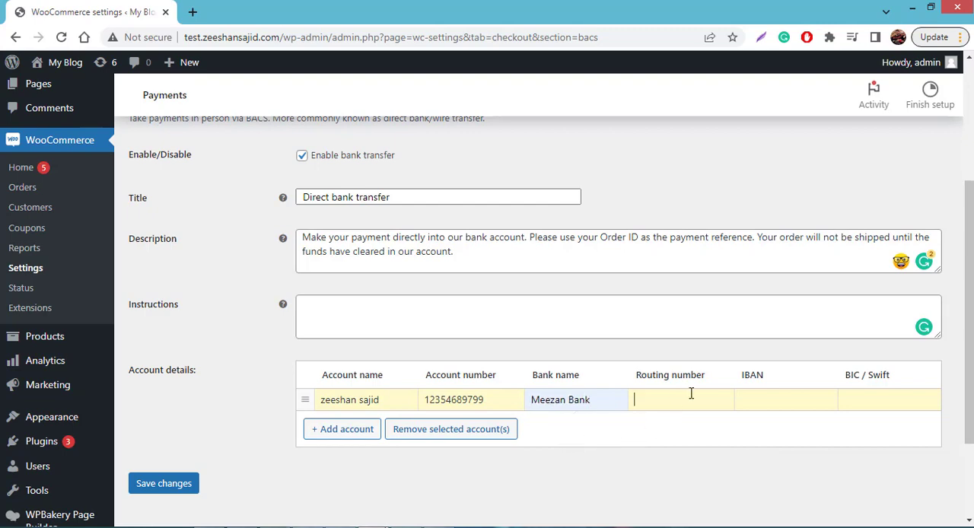
left_click(791, 393)
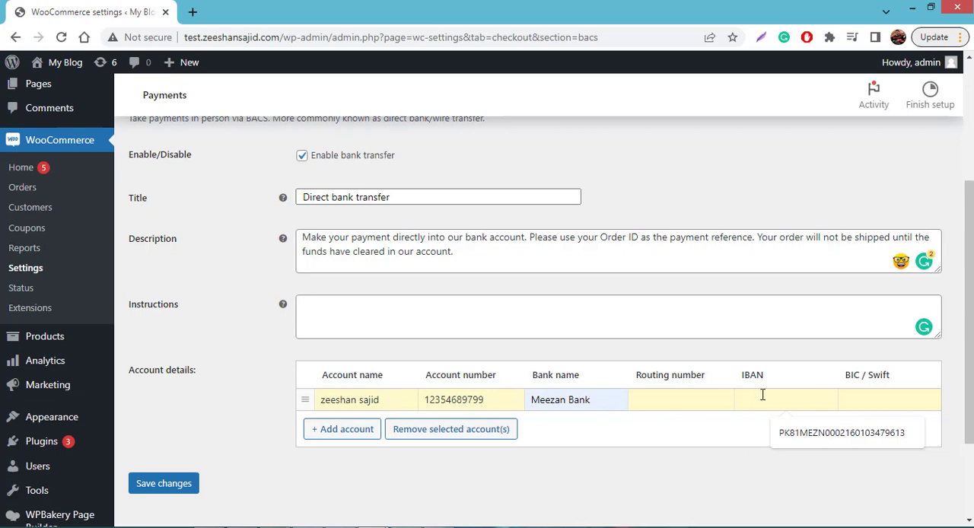
left_click(800, 434)
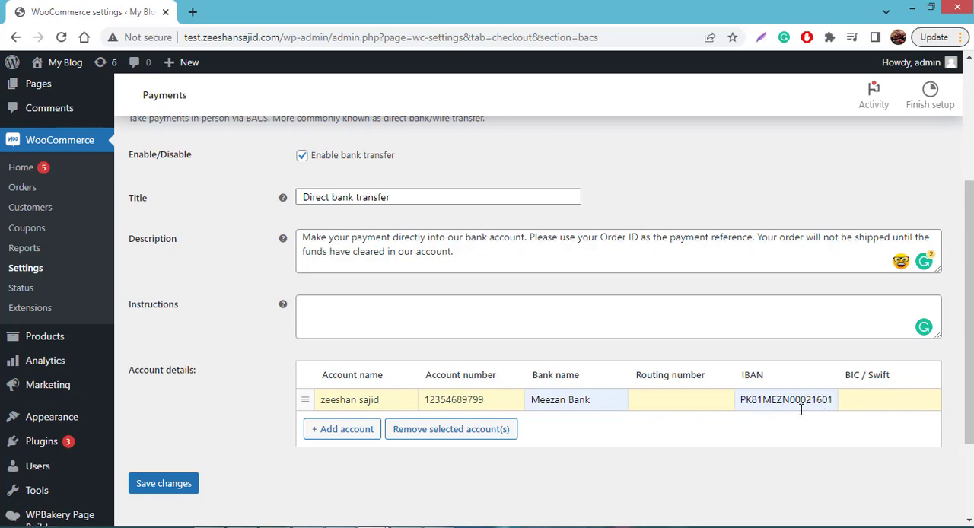
left_click(877, 397)
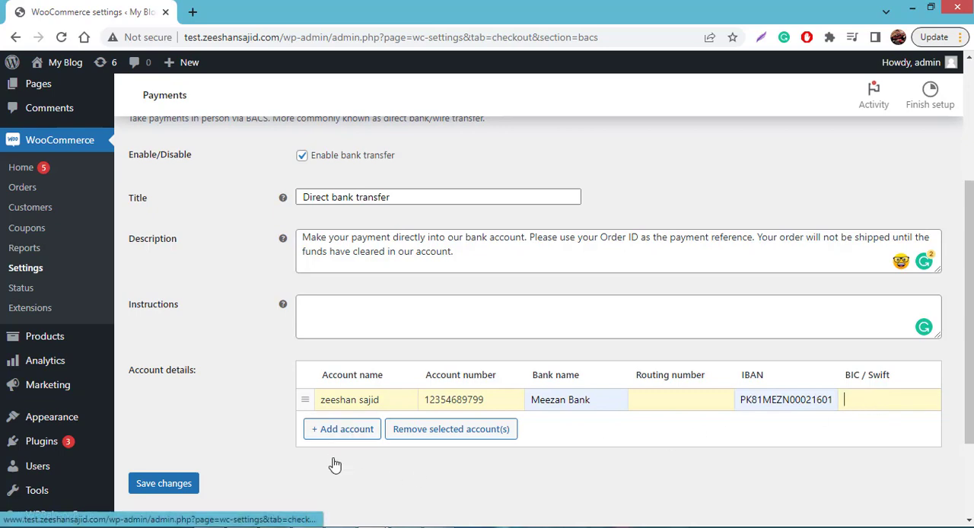
- Save the Direct bank transfer settings and review the stored account details
left_click(188, 482)
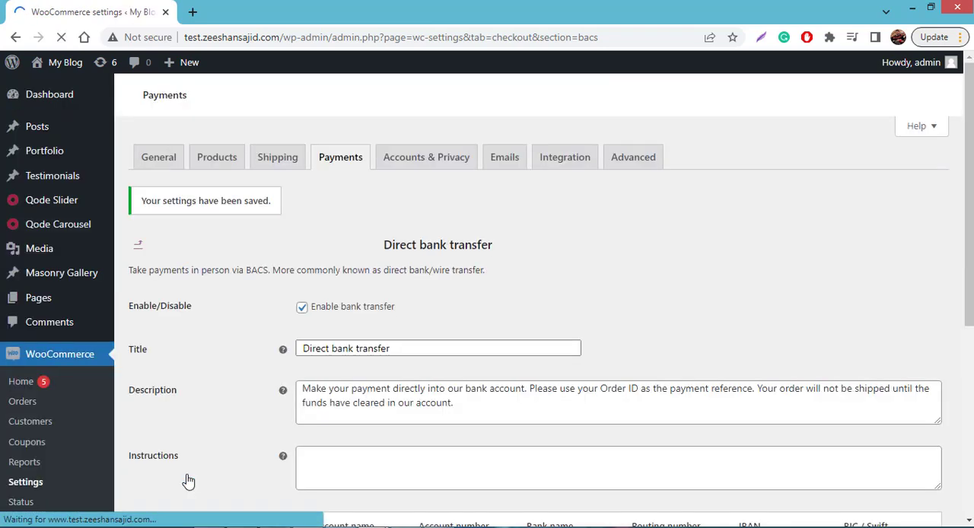
scroll(327, 343, "down", 3)
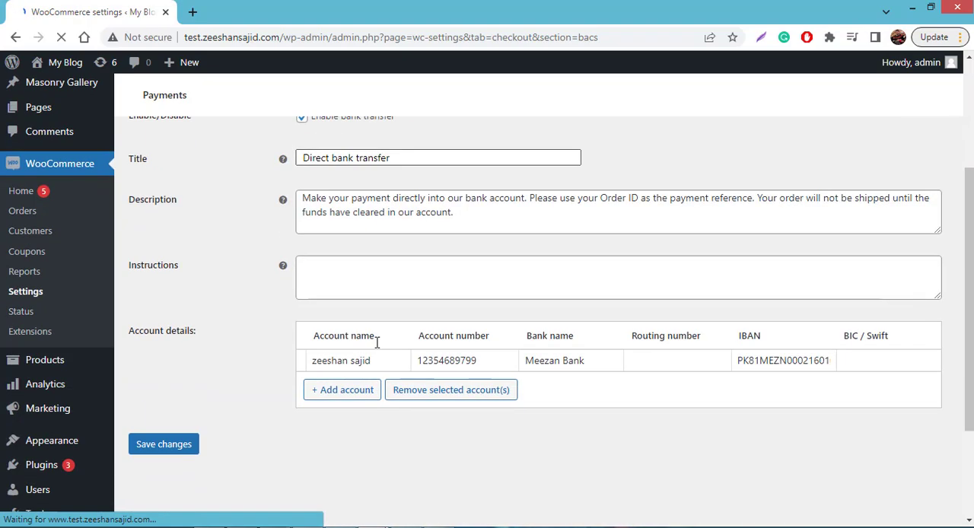
scroll(387, 337, "up", 3)
scroll(388, 330, "down", 1)
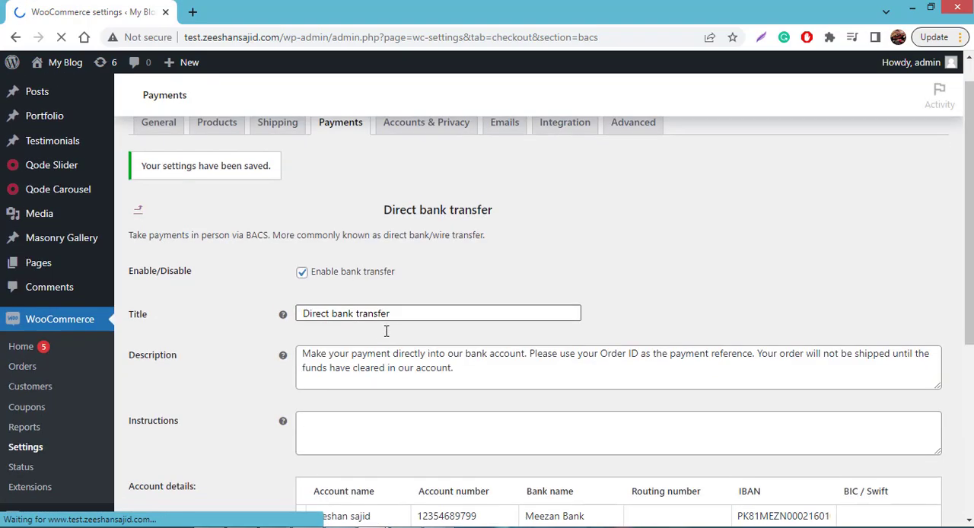
scroll(388, 324, "up", 1)
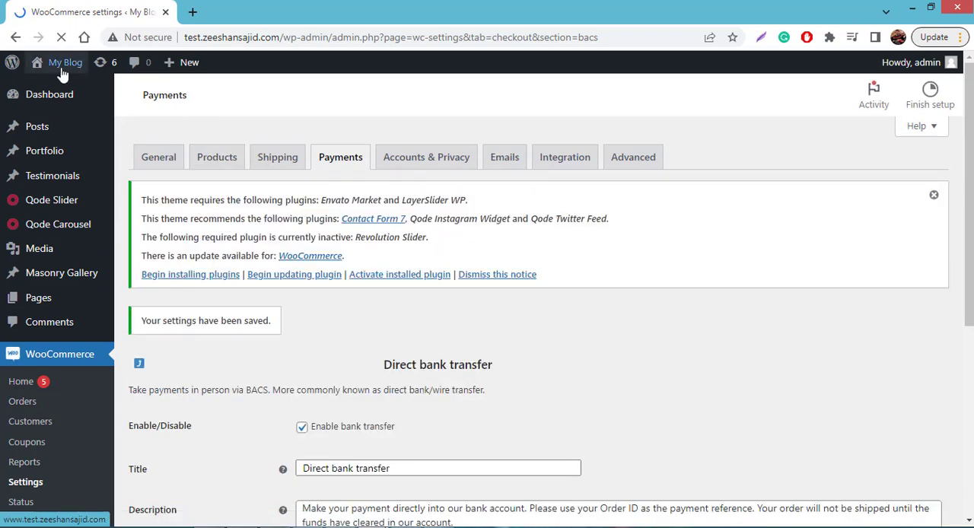
- Open the live site in a new browser tab and switch to it
mouse_move(58, 63)
right_click(61, 88)
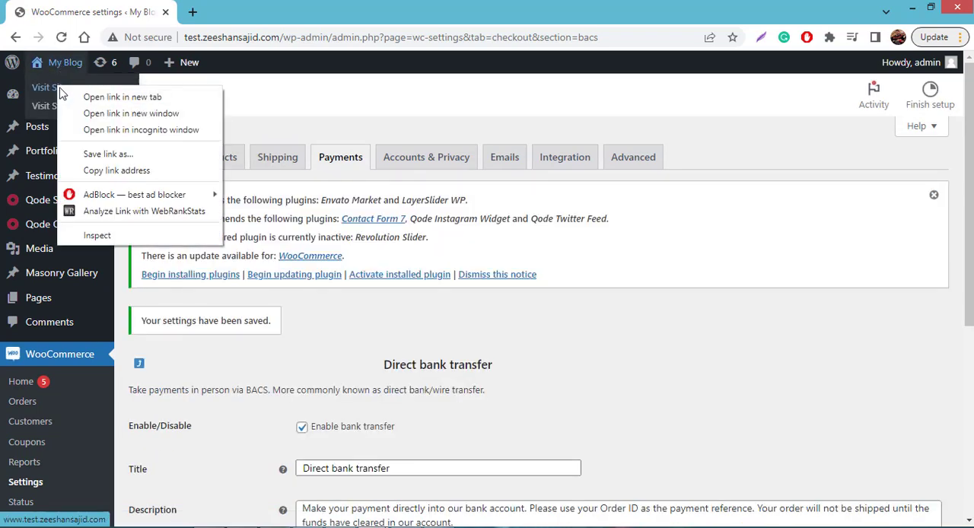
left_click(69, 97)
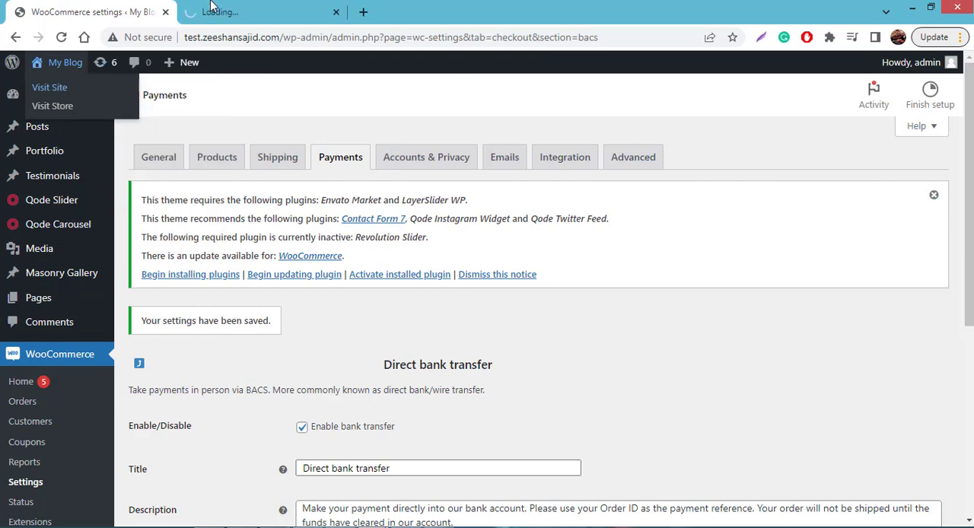
left_click(228, 6)
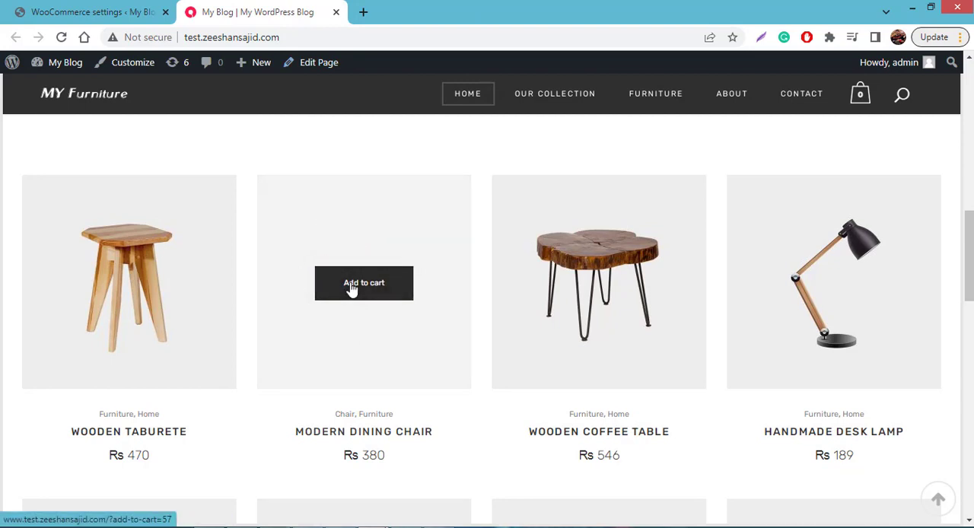
- Add the Modern Dining Chair to the cart and proceed from the cart to checkout
left_click(352, 289)
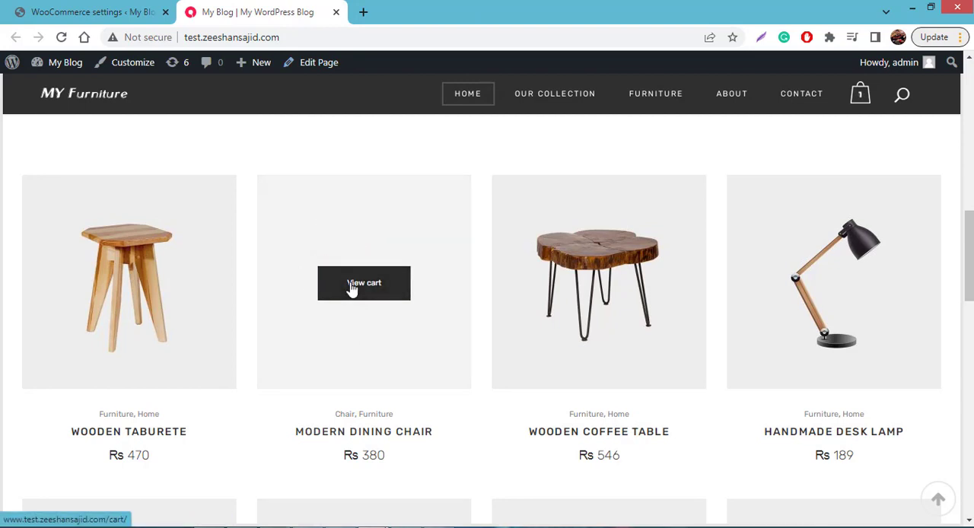
left_click(351, 289)
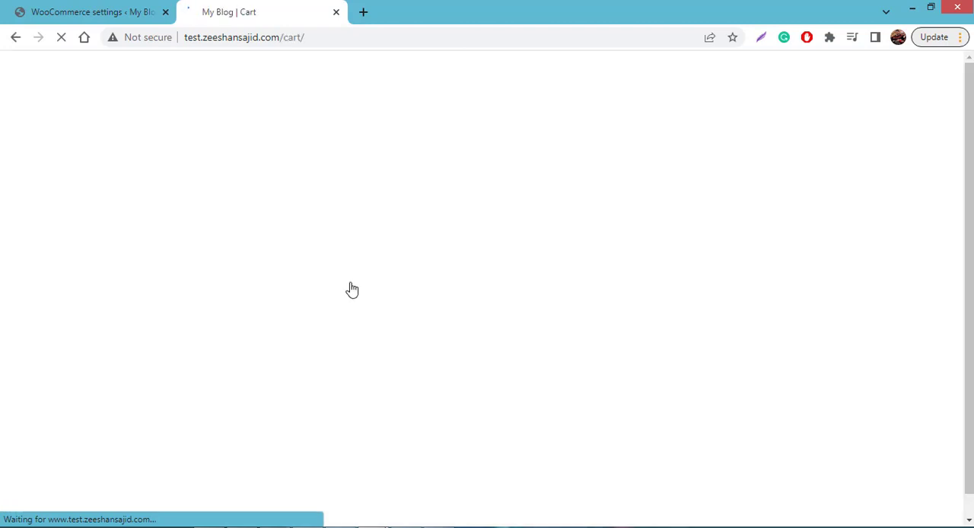
scroll(690, 263, "down", 5)
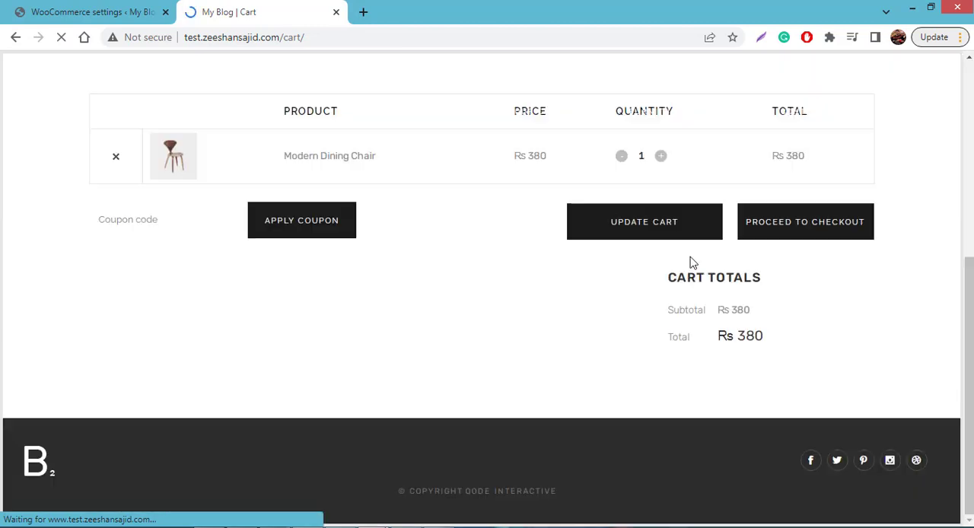
scroll(687, 263, "up", 2)
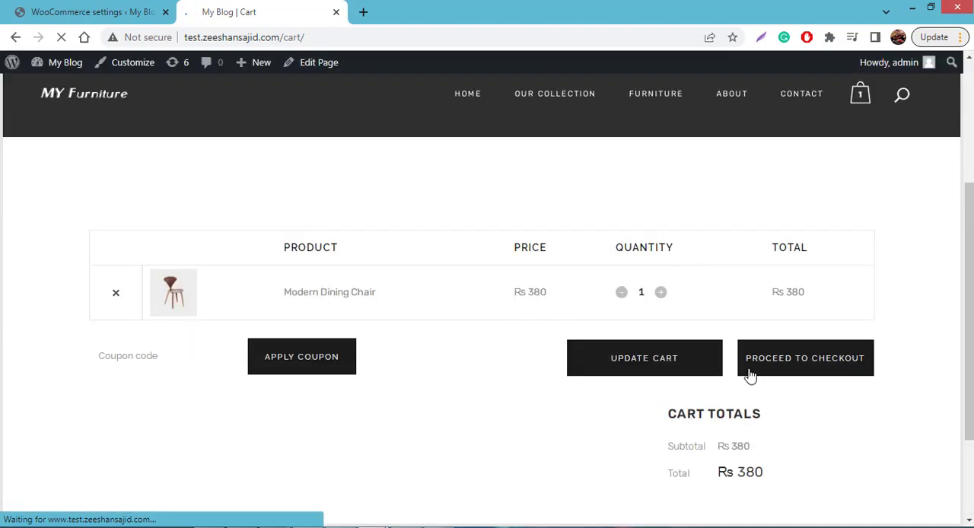
left_click(784, 372)
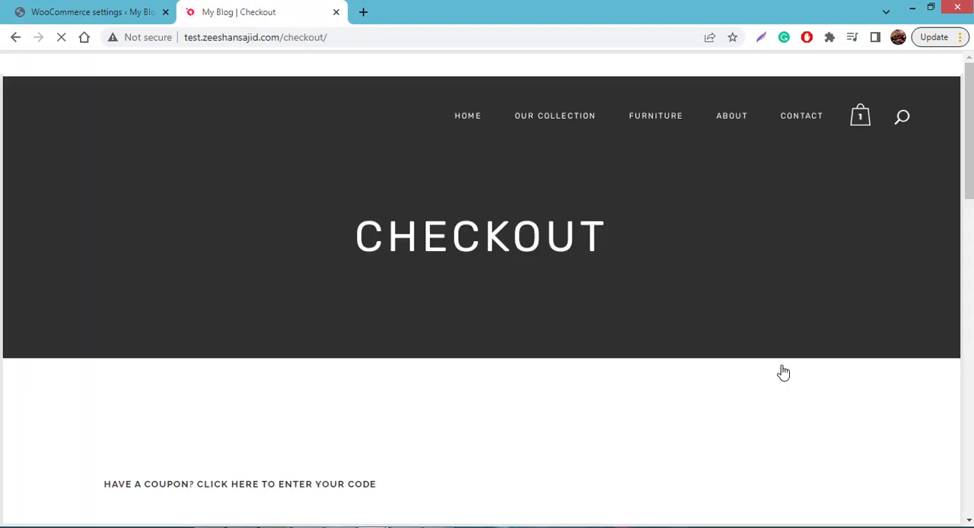
- Review the billing details and order at checkout, and select Direct bank transfer as the payment method
scroll(490, 215, "down", 3)
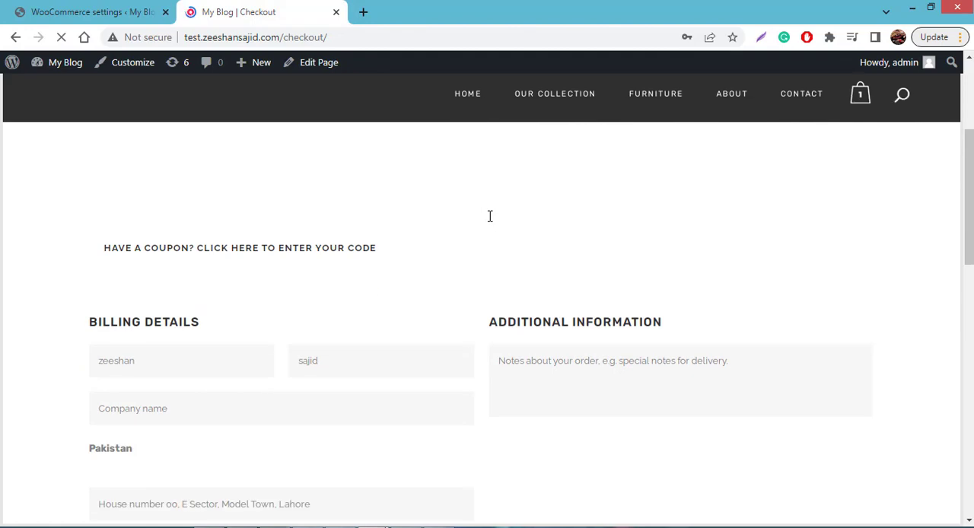
scroll(489, 215, "down", 6)
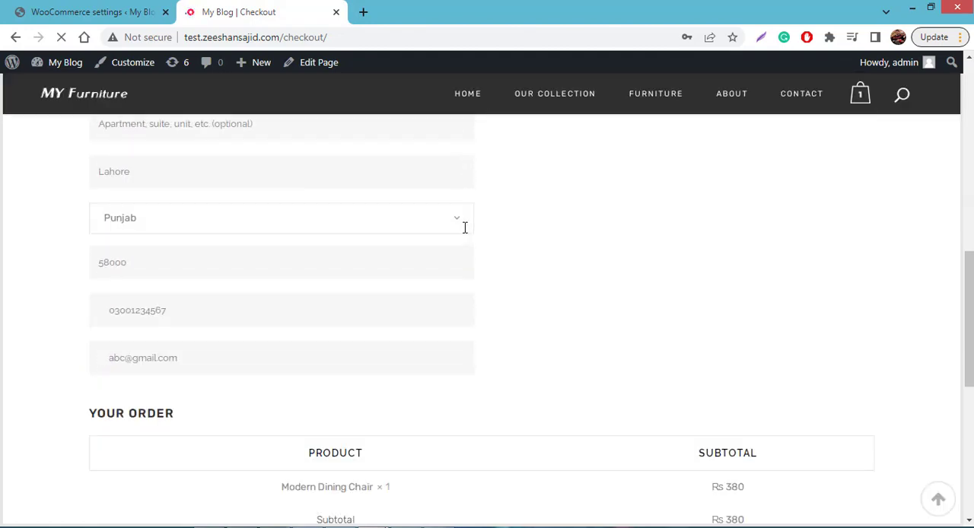
scroll(466, 231, "down", 2)
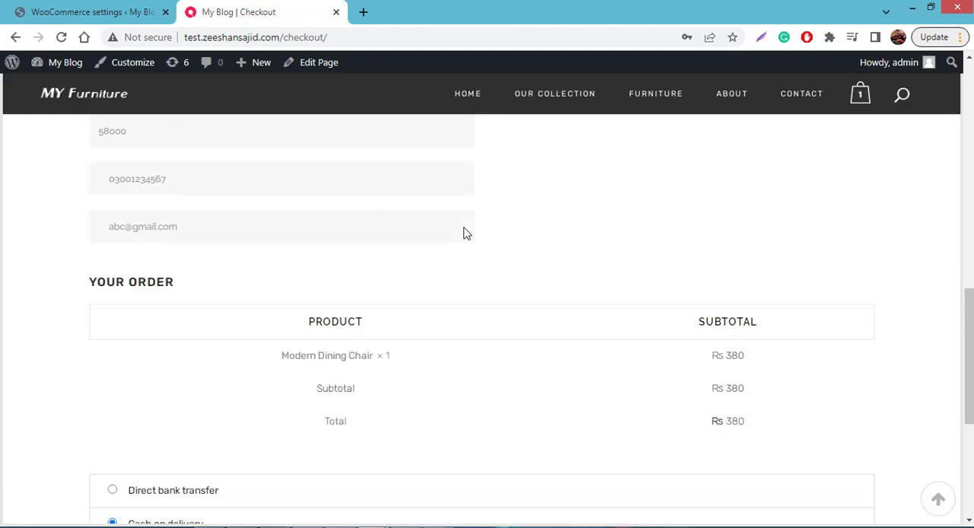
scroll(463, 230, "down", 12)
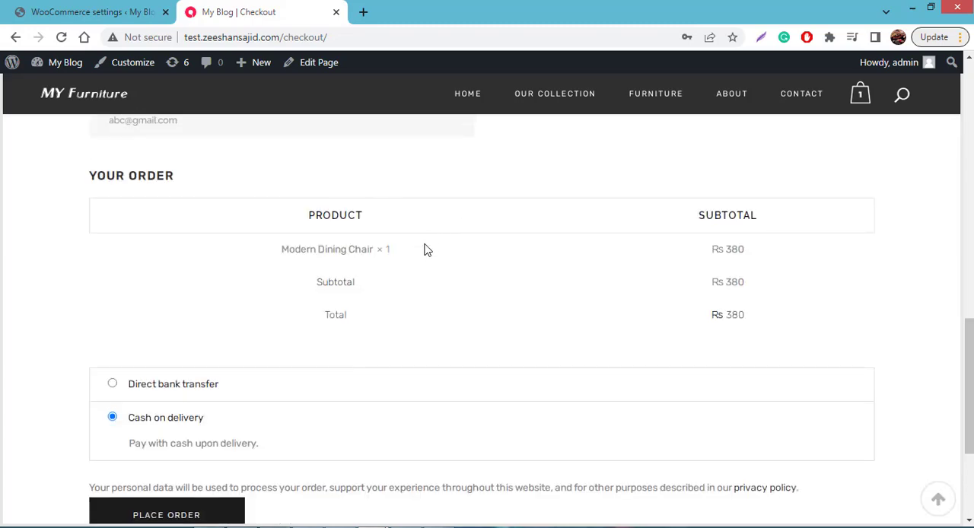
scroll(427, 250, "down", 3)
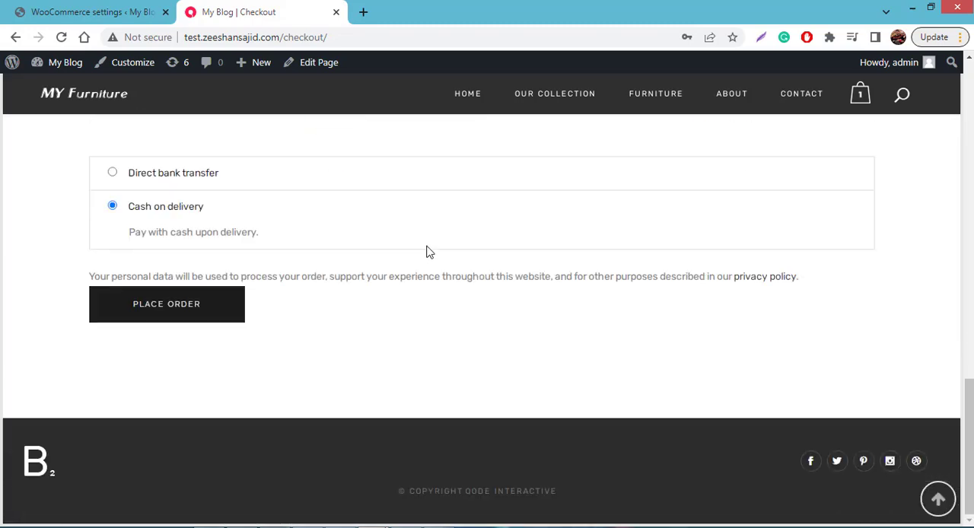
left_click(142, 177)
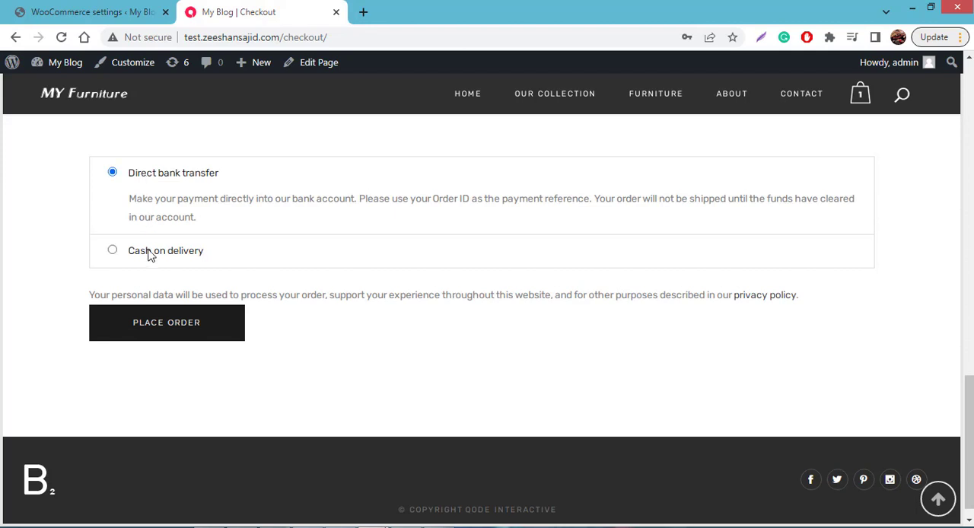
left_click(150, 254)
left_click(164, 181)
- Read the description shown to customers under Direct bank transfer at checkout
left_click_drag(144, 199, 213, 220)
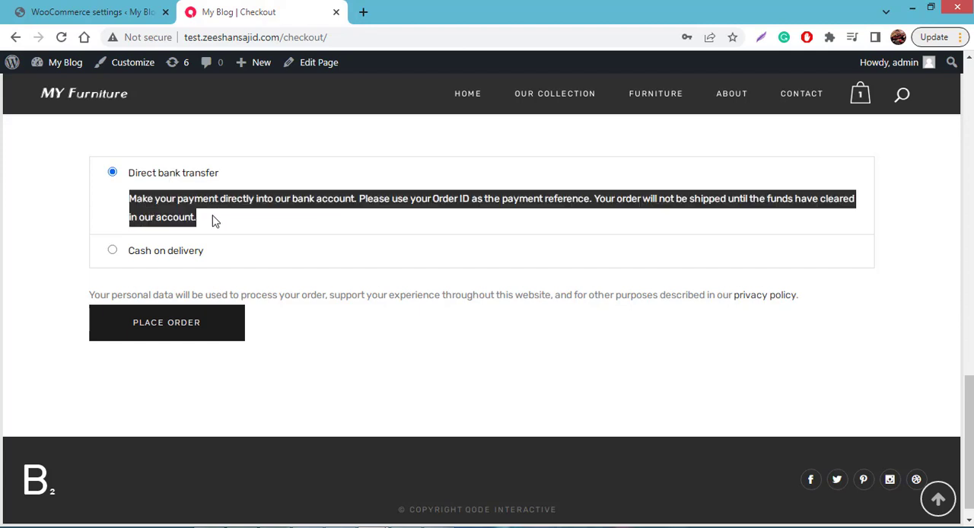
left_click(214, 220)
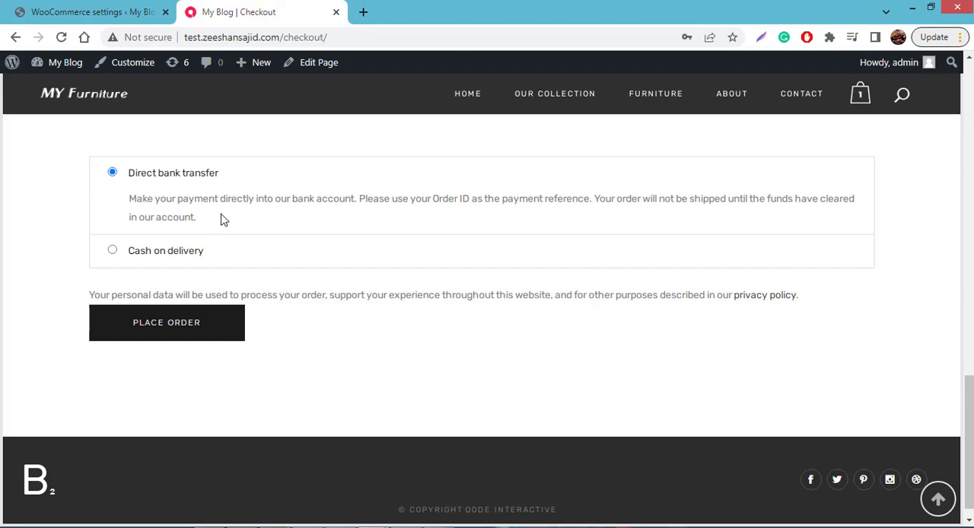
triple_click(200, 215)
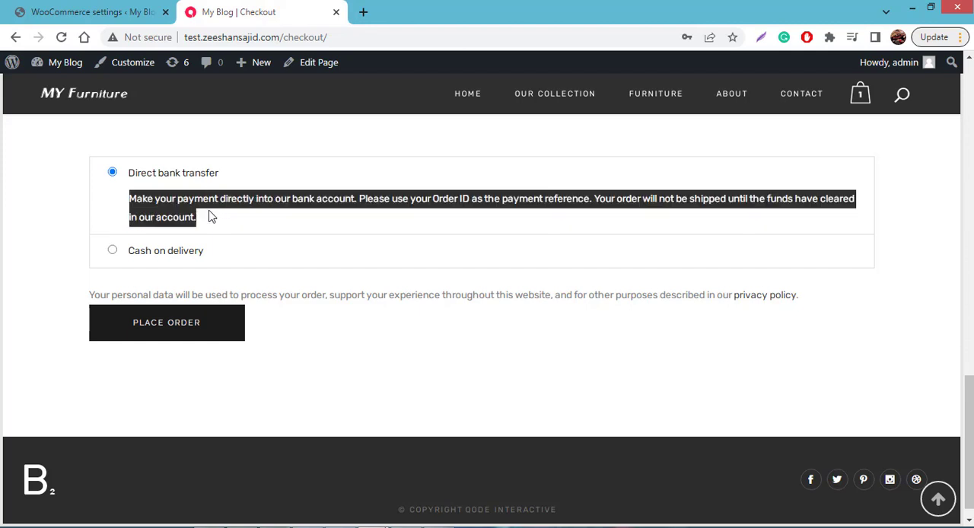
left_click(213, 222)
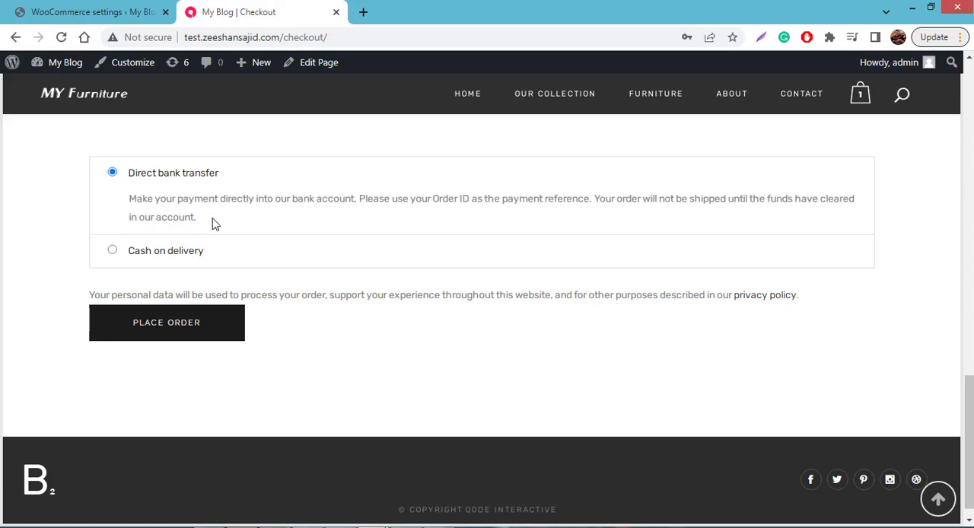
- Switch to the WooCommerce settings tab and replace the Direct bank transfer description with "send payment to this account number"
left_click(122, 9)
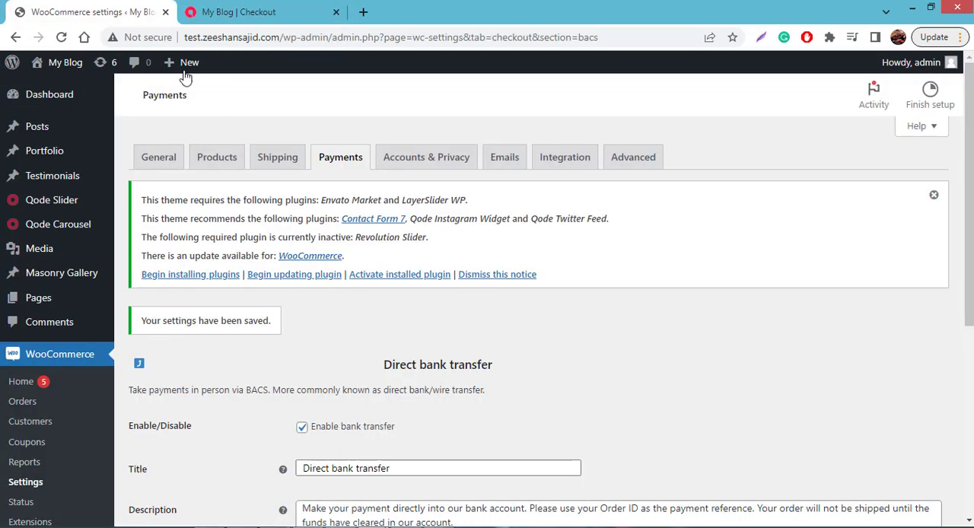
scroll(498, 331, "down", 3)
left_click(483, 331)
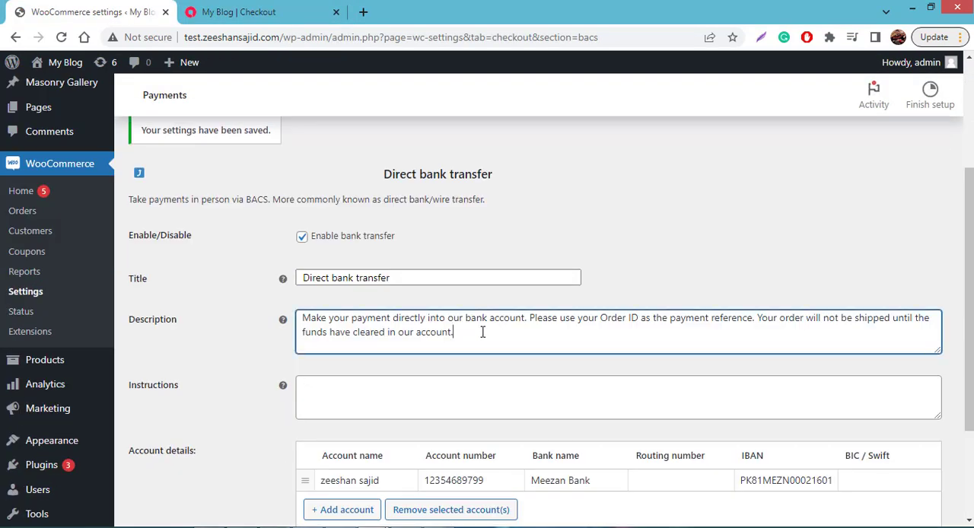
key("ctrl+a")
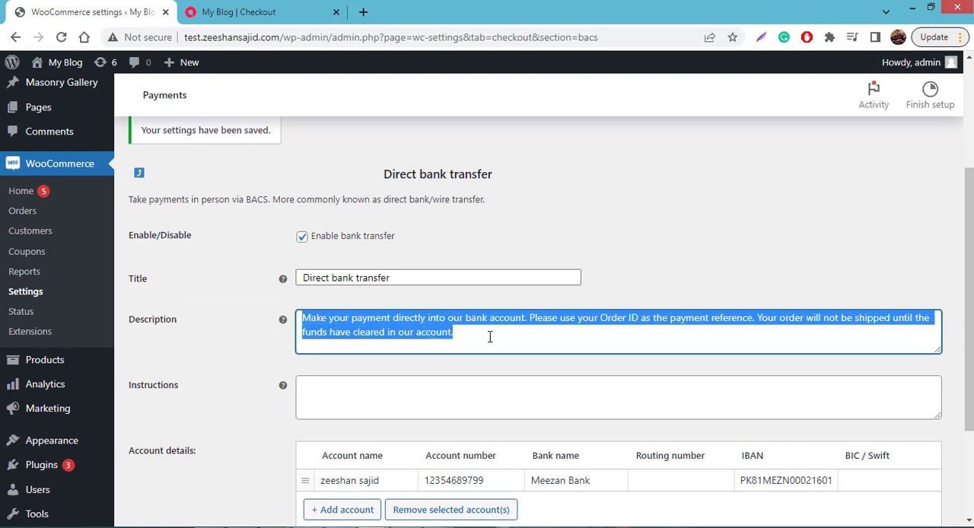
left_click(490, 337)
key("ctrl+a")
type("send ")
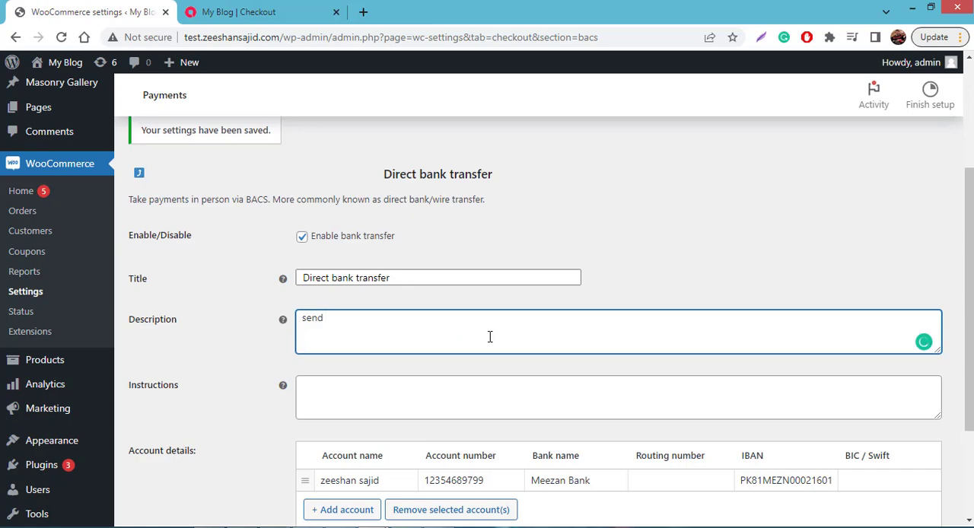
type("payment to this account number ")
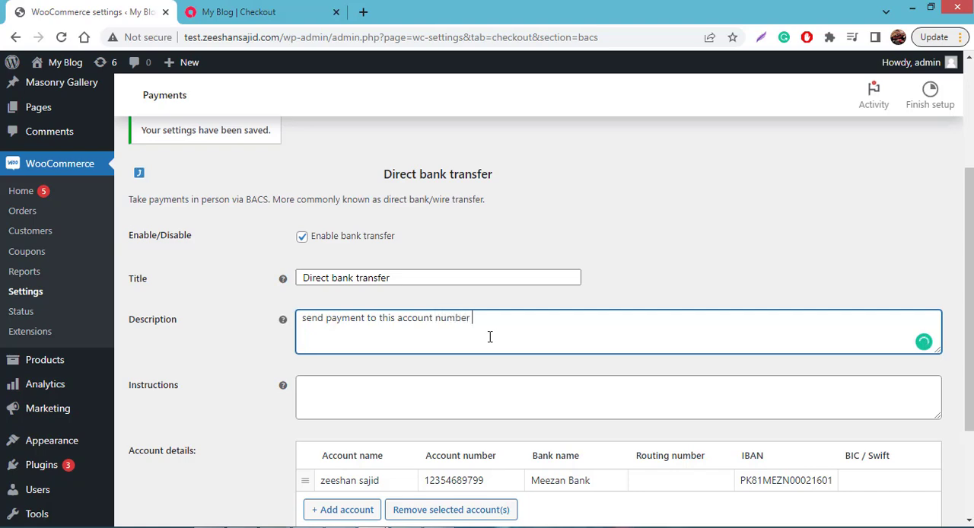
type("123456789, accoutn")
- Continue the description with the bank account number, a comma, and "account tittle" followed by the account holder's full name
key("BackSpace")
key("BackSpace")
key("BackSpace")
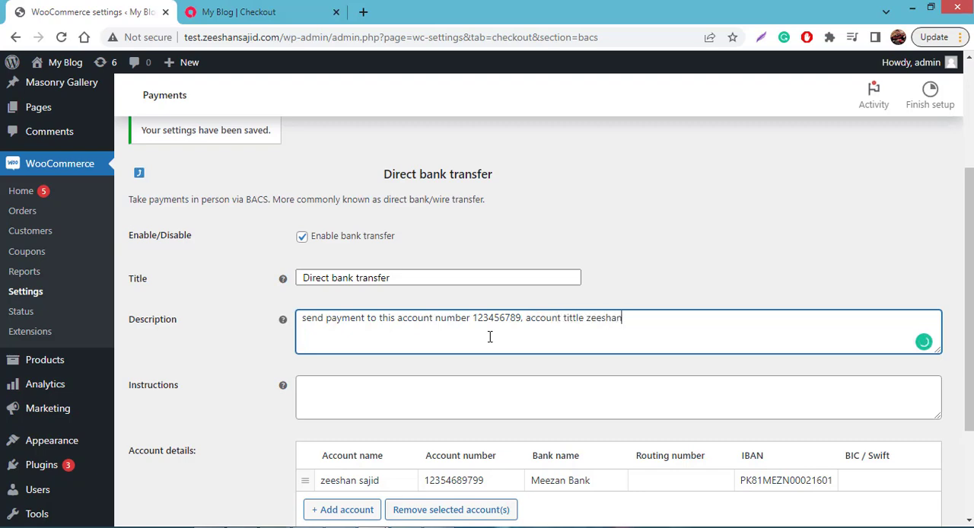
- Break the description into separate lines so the account number and the account title each start a new line
key("Left")
key("Left")
key("Left")
key("Left")
key("Left")
key("Left")
key("Left")
key("Left")
key("Left")
key("Left")
key("Left")
key("Left")
key("Left")
key("Left")
key("Left")
key("Left")
key("Left")
key("Left")
key("Left")
key("Left")
key("Left")
key("Left")
key("Left")
key("Return")
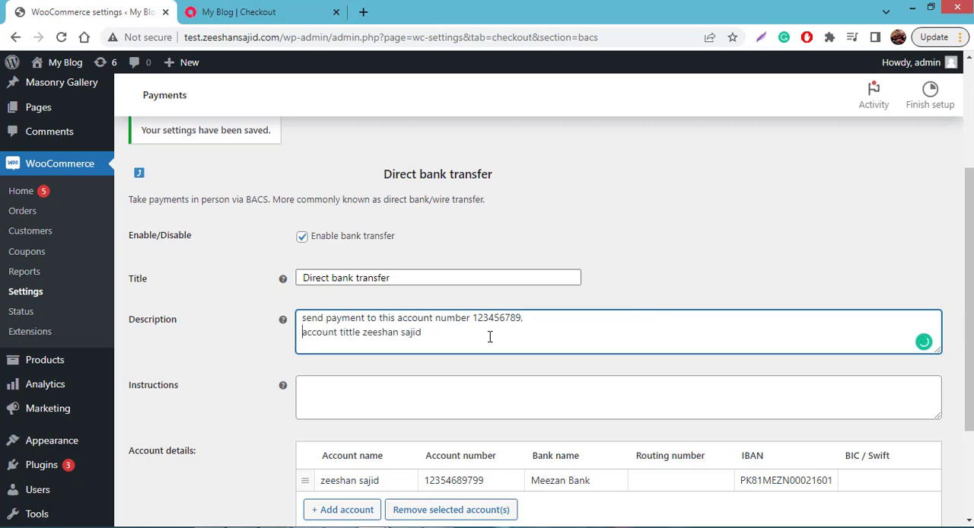
left_click(397, 318)
key("Return")
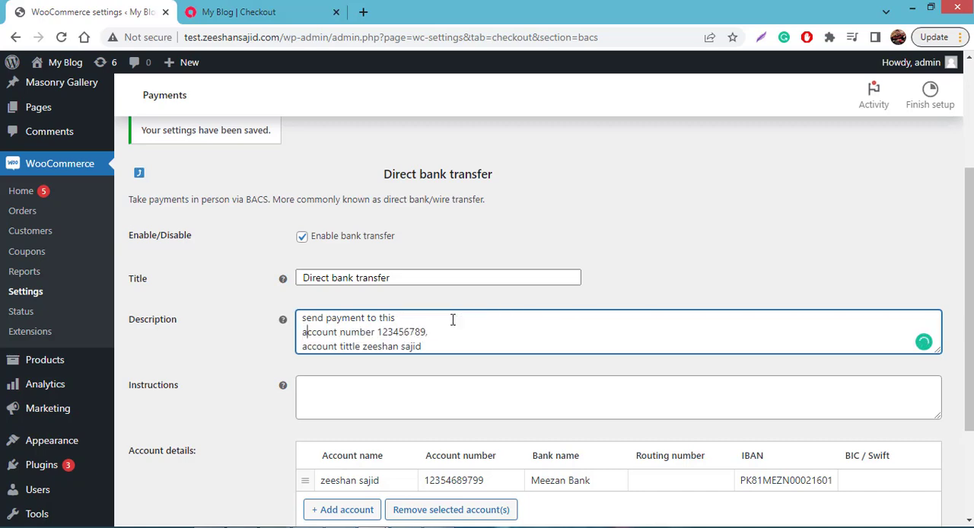
- Capitalize the word "Account" at the start of the account number and account title lines
key("Delete")
type("A")
key("Down")
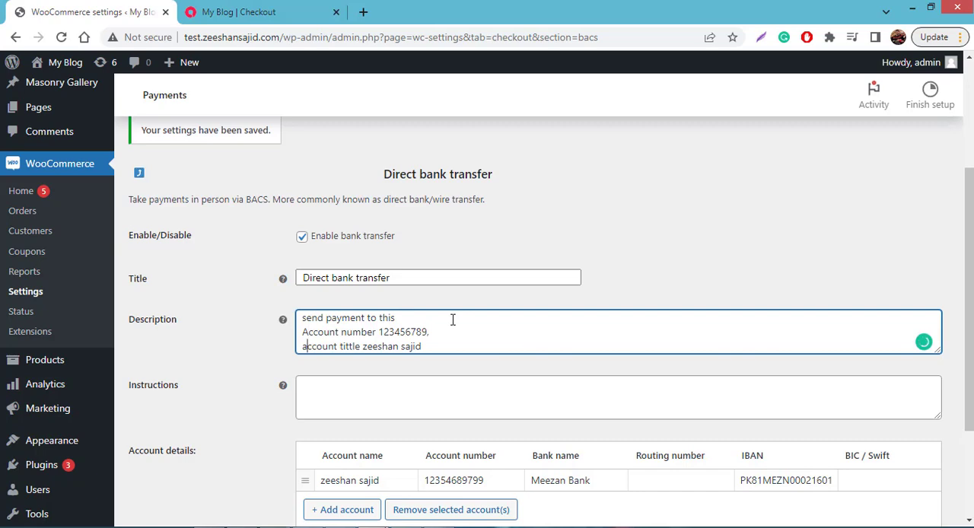
key("BackSpace")
type("A")
key("Right")
key("Right")
key("Right")
key("Right")
key("Right")
key("Right")
key("Right")
key("Right")
key("Right")
key("Right")
key("Right")
key("Right")
key("Right")
key("Right")
key("Right")
key("Right")
key("Right")
key("Right")
key("Right")
key("Right")
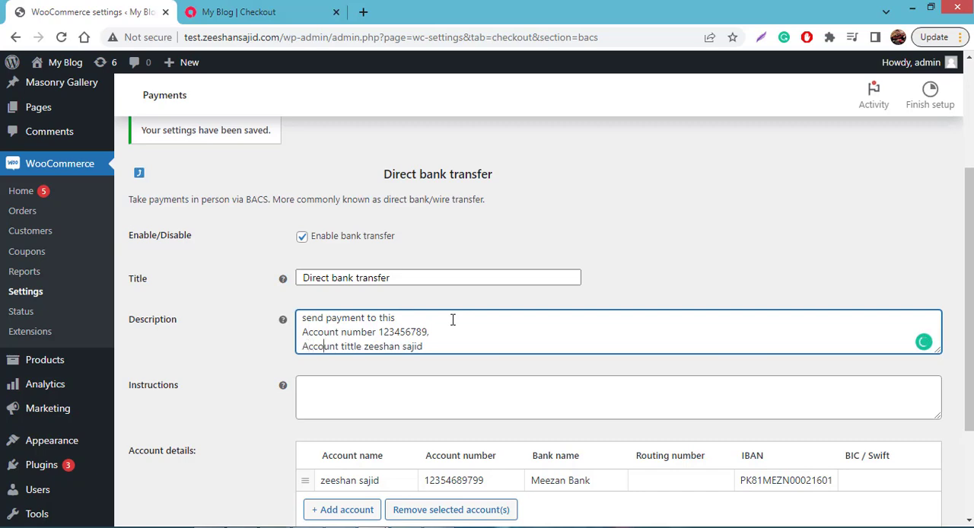
- Insert the line "Bank name: Meezan bank" in the description, above the account number line
key("Up")
key("Up")
key("Return")
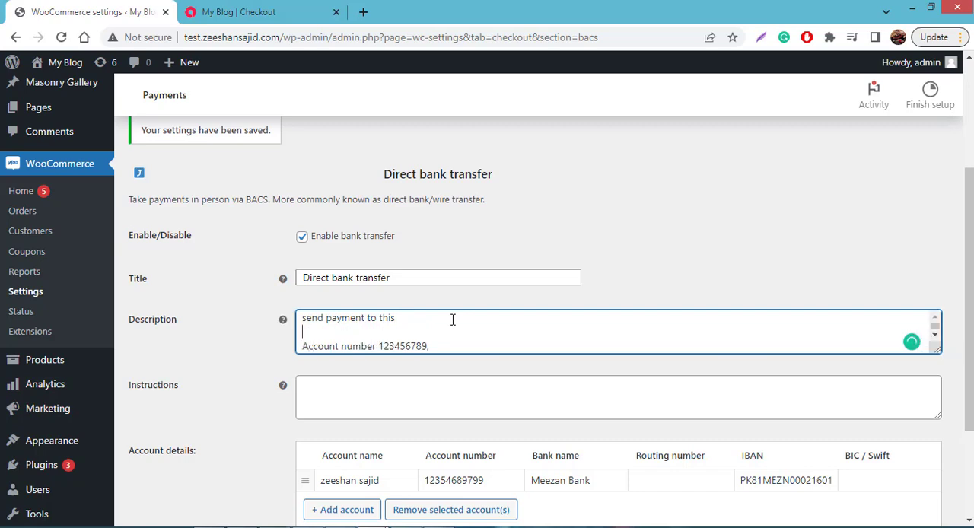
type("Bank name: ")
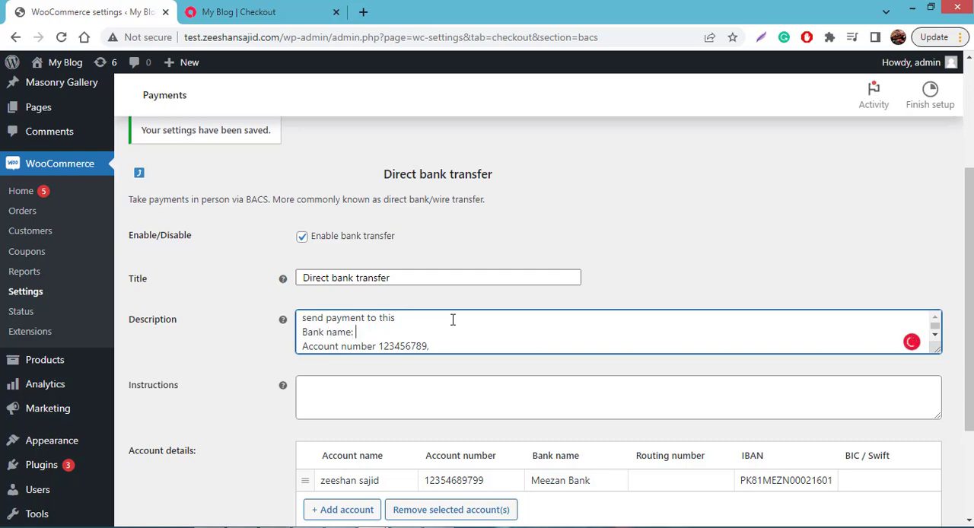
type("Meezan bank")
- Check the end of the description and save the Direct bank transfer settings
scroll(456, 320, "down", 1)
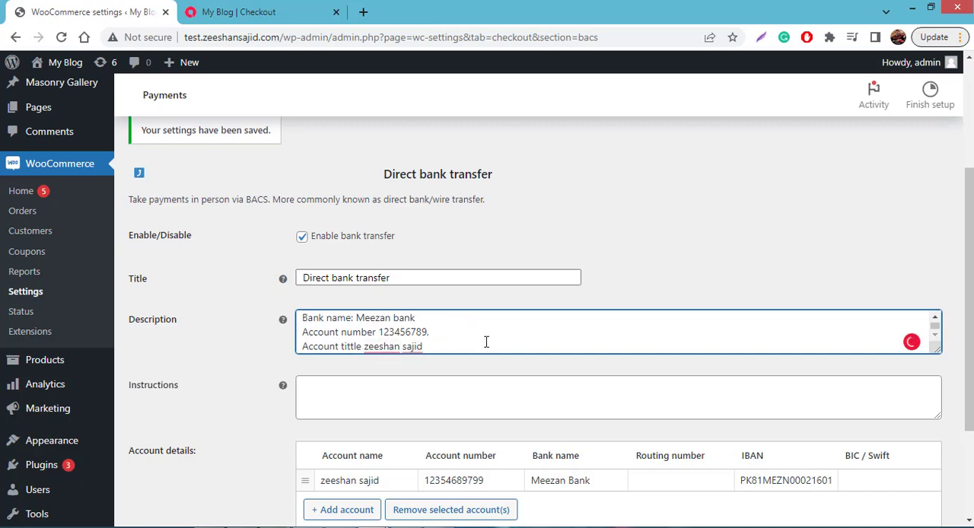
scroll(493, 332, "down", 2)
left_click(169, 428)
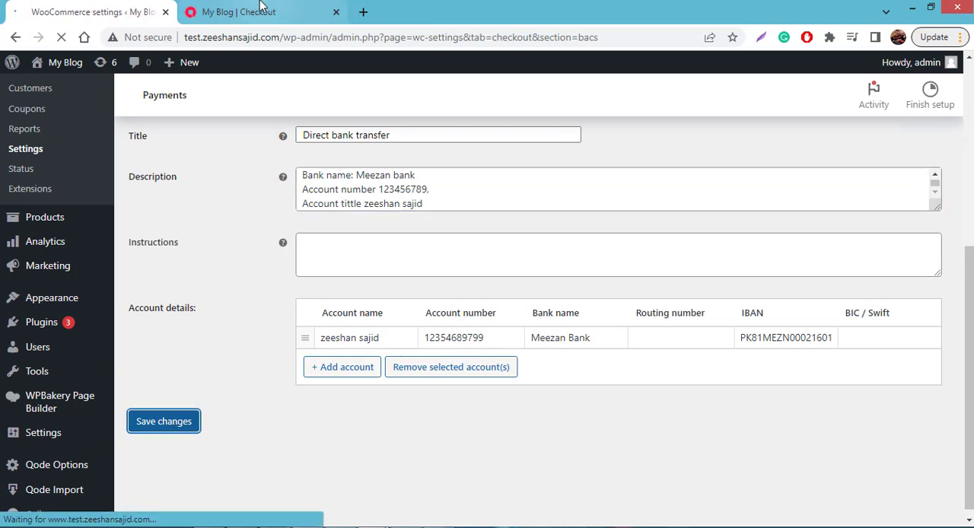
- Reload the store's checkout page in the other tab, select Direct bank transfer and review its updated description
mouse_move(259, 4)
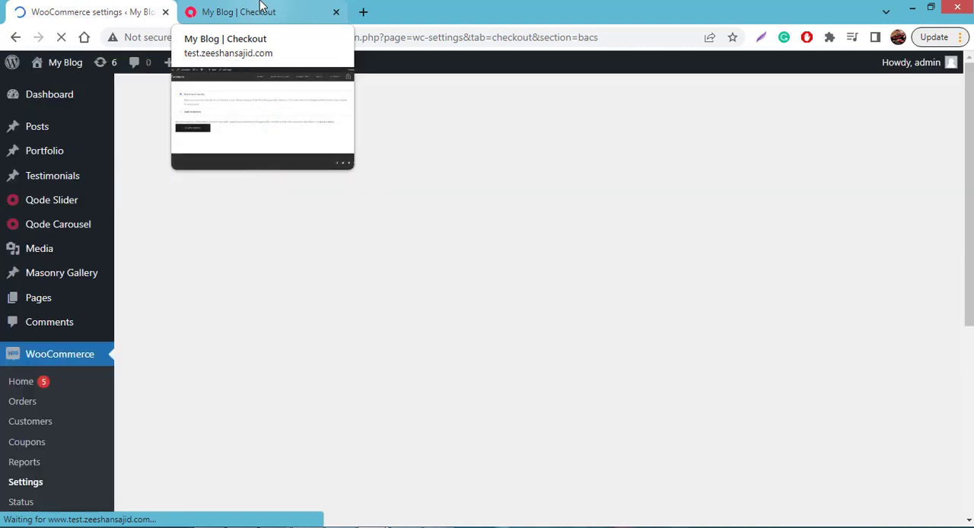
left_click(255, 10)
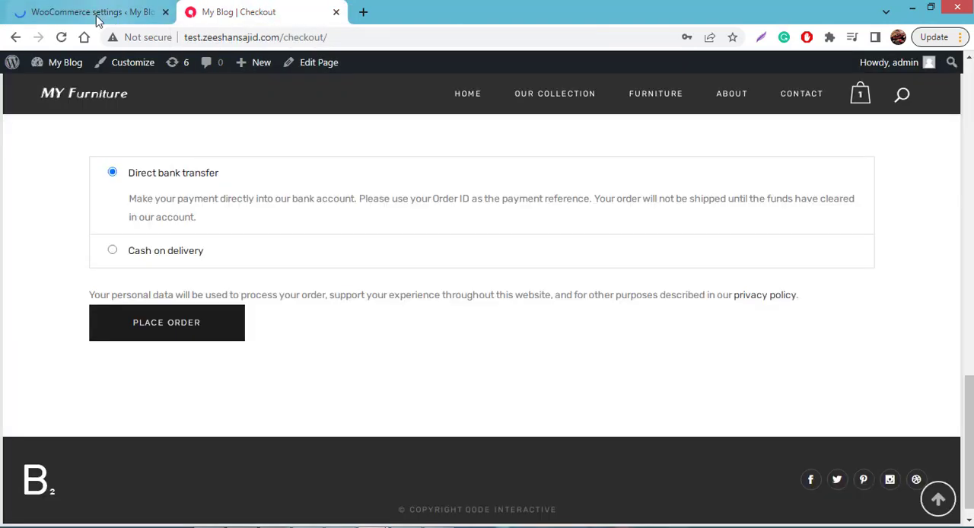
left_click(60, 36)
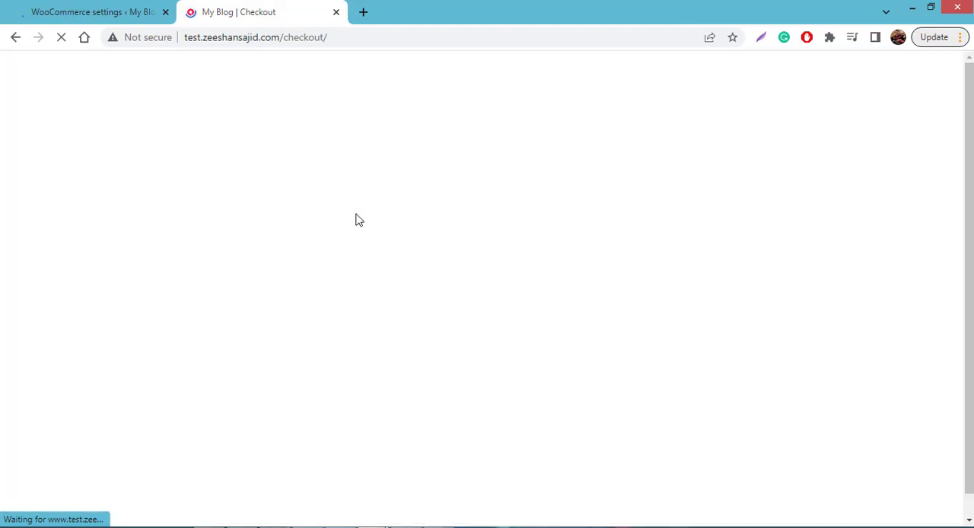
scroll(334, 295, "down", 9)
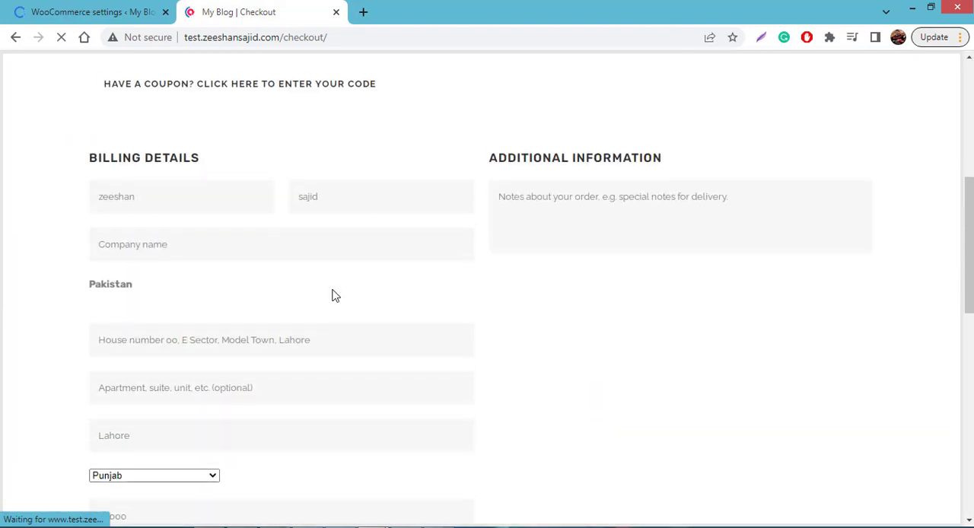
scroll(335, 289, "down", 2)
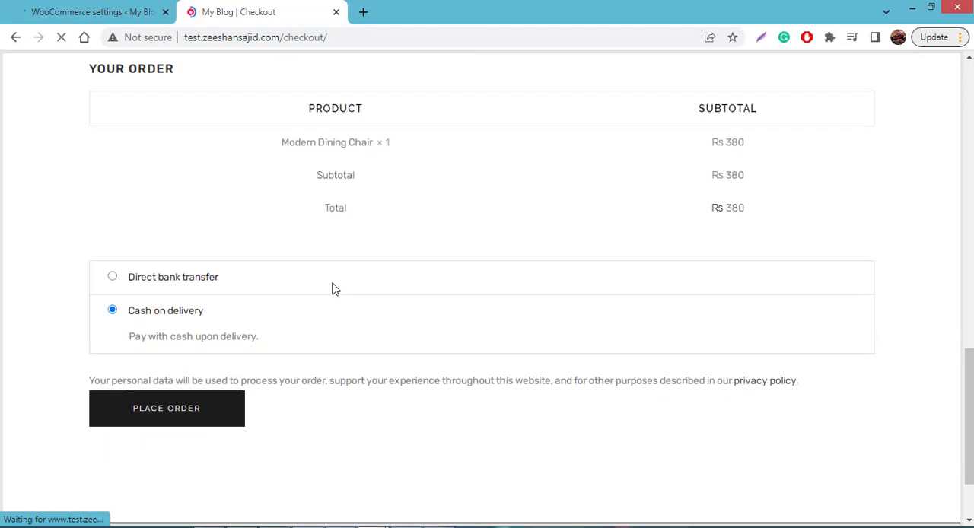
left_click(113, 229)
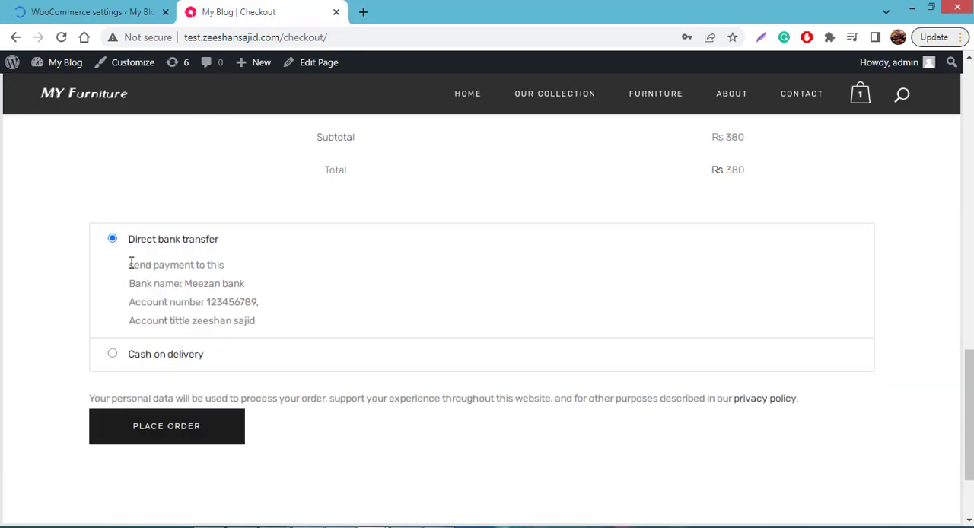
left_click_drag(129, 264, 283, 323)
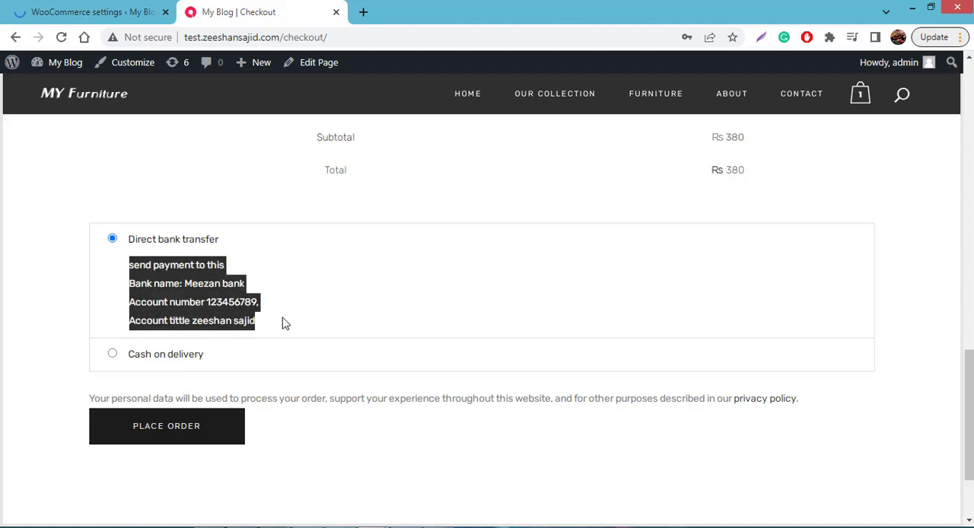
left_click(181, 243)
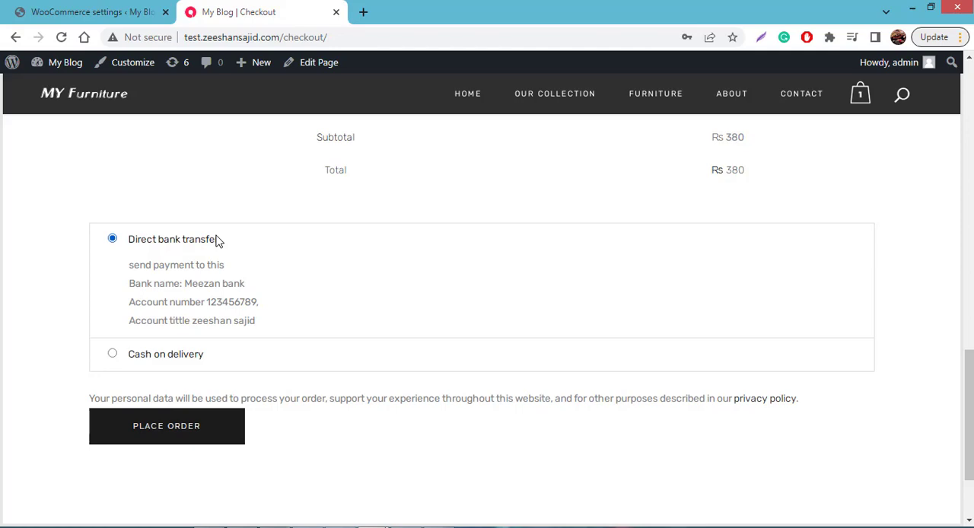
- Return to the WooCommerce settings tab and add the line "share screen shot after payment" below the account title in the description
left_click(139, 16)
scroll(467, 350, "down", 5)
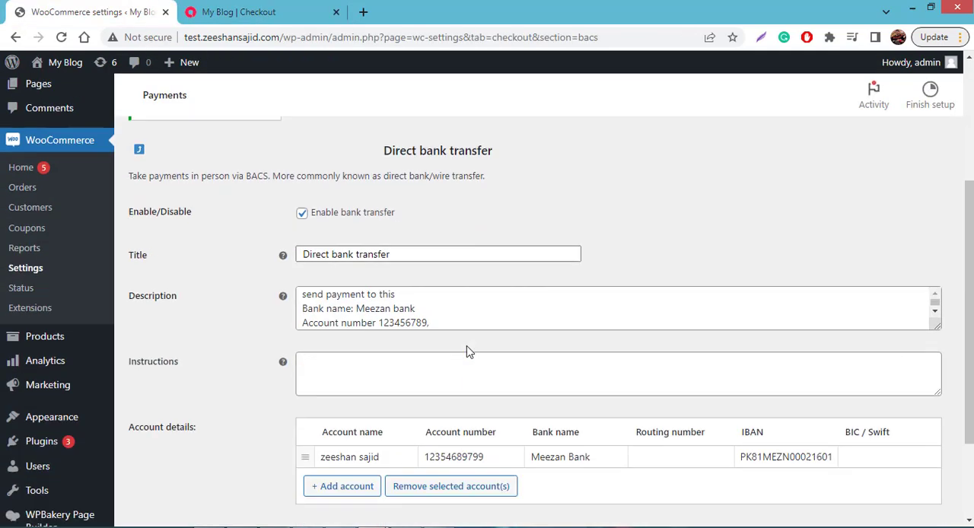
scroll(466, 346, "down", 2)
left_click(438, 276)
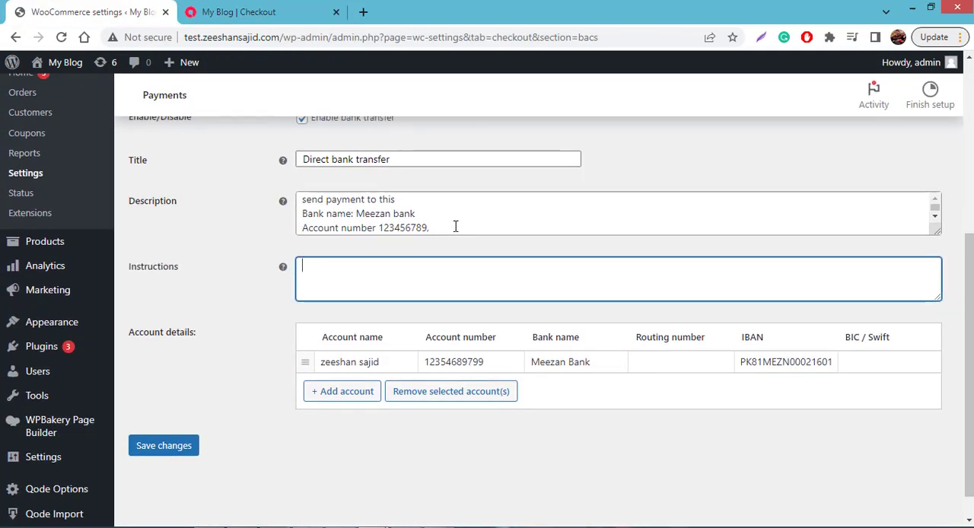
left_click(935, 227)
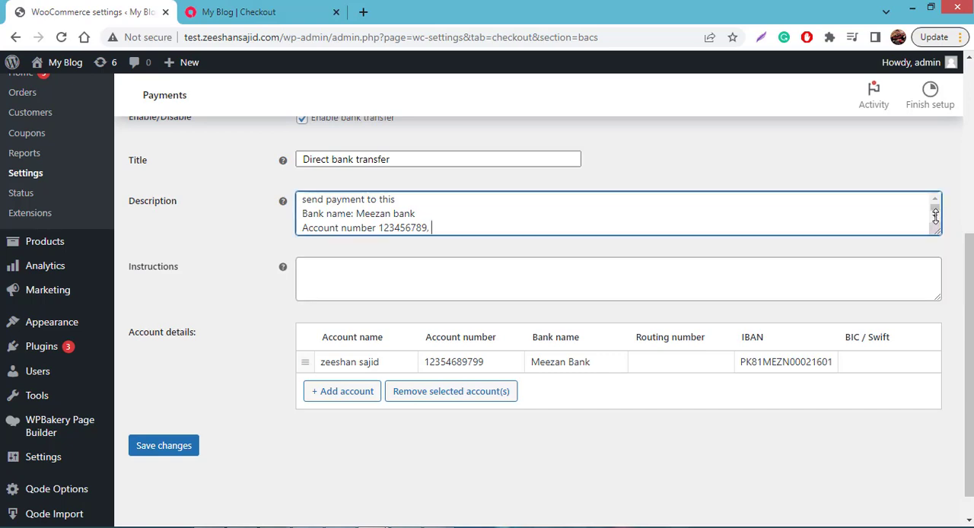
left_click(935, 218)
left_click(471, 226)
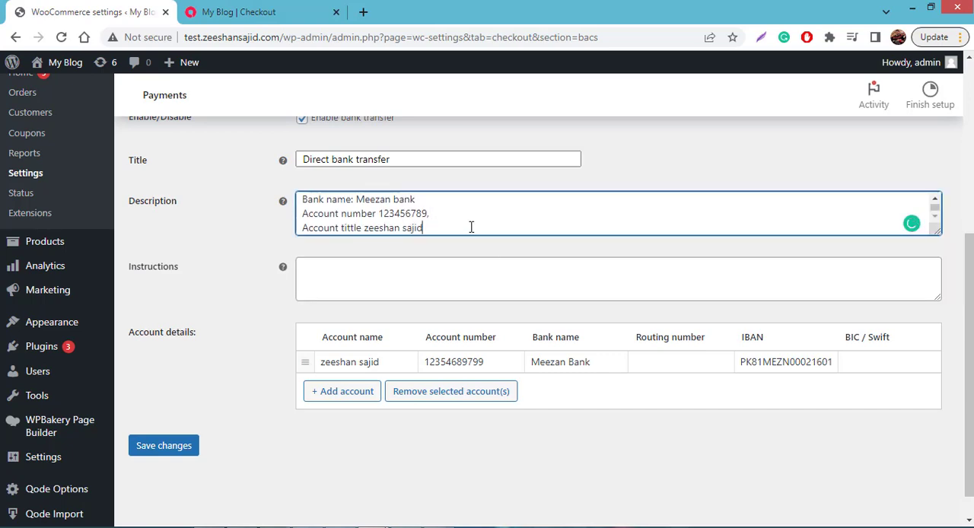
type("sha")
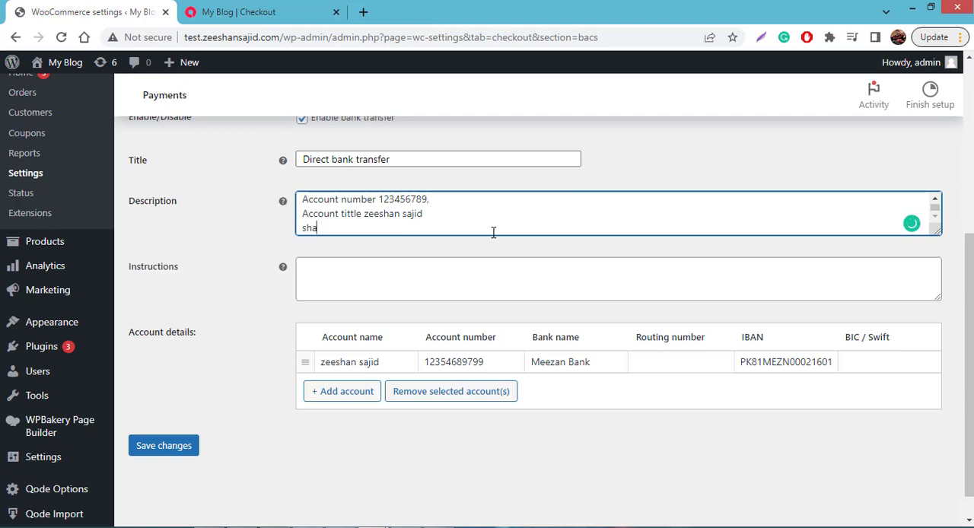
type("re scre")
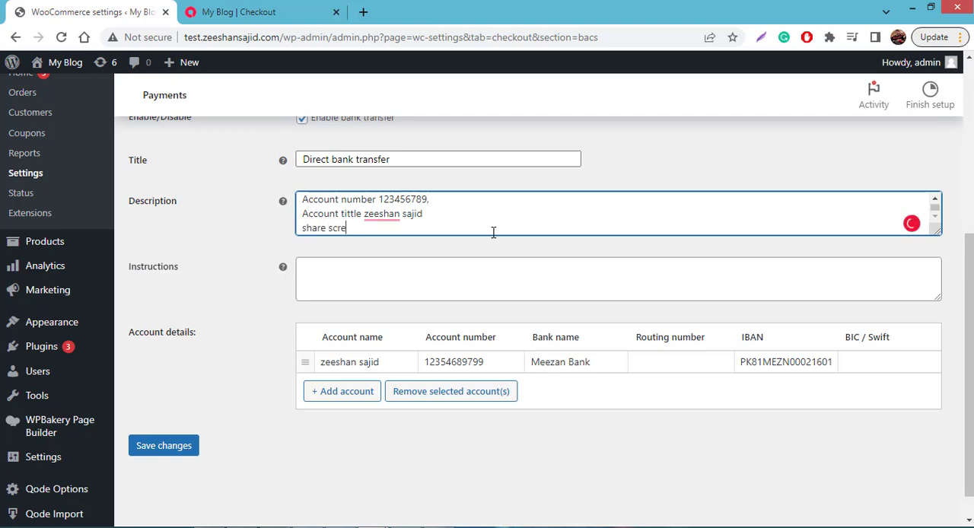
type("en shot after paymnet")
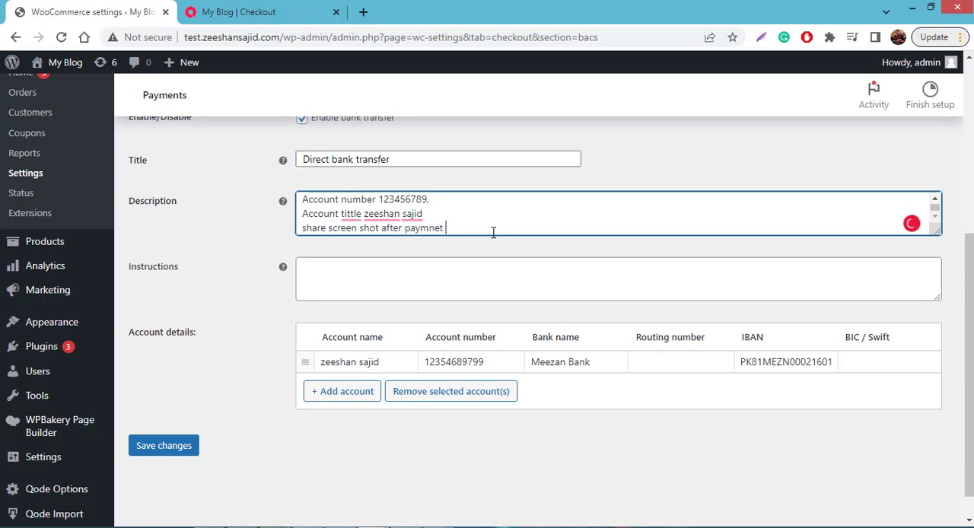
key("BackSpace")
key("BackSpace")
key("BackSpace")
key("BackSpace")
type("ent to this number whatsapp:")
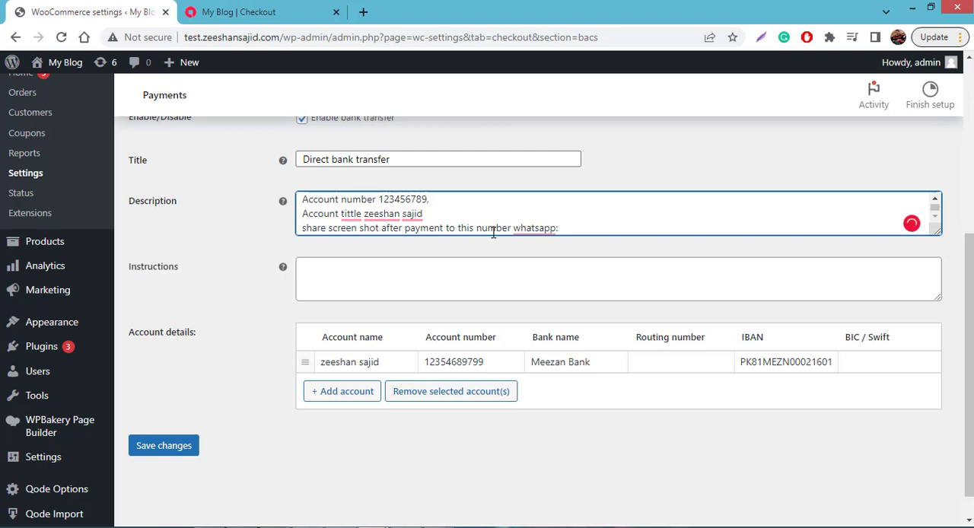
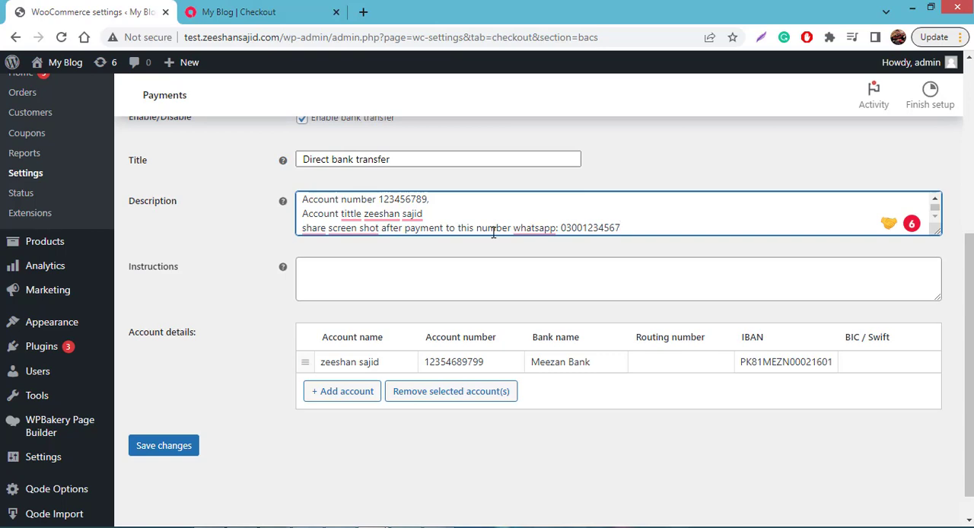
- Continue the description's last line with "to this number whatsapp:" and the WhatsApp phone number, and save the settings
left_click(186, 448)
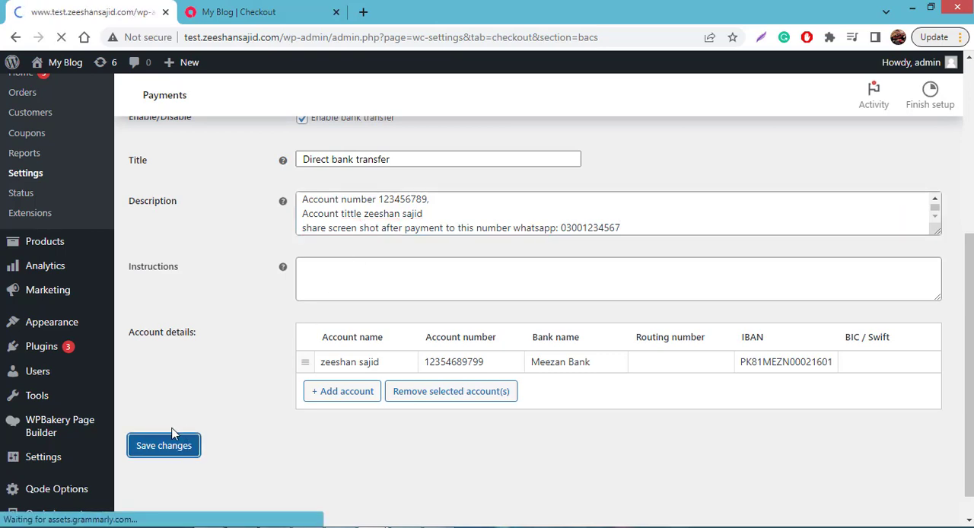
- Switch to the store's checkout tab and reload the page to check the Direct bank transfer description
left_click(238, 8)
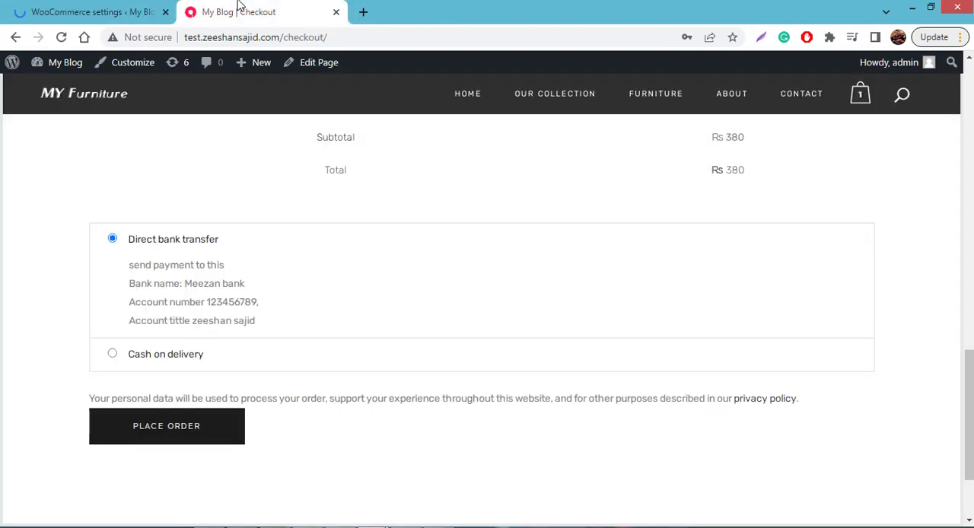
left_click(62, 38)
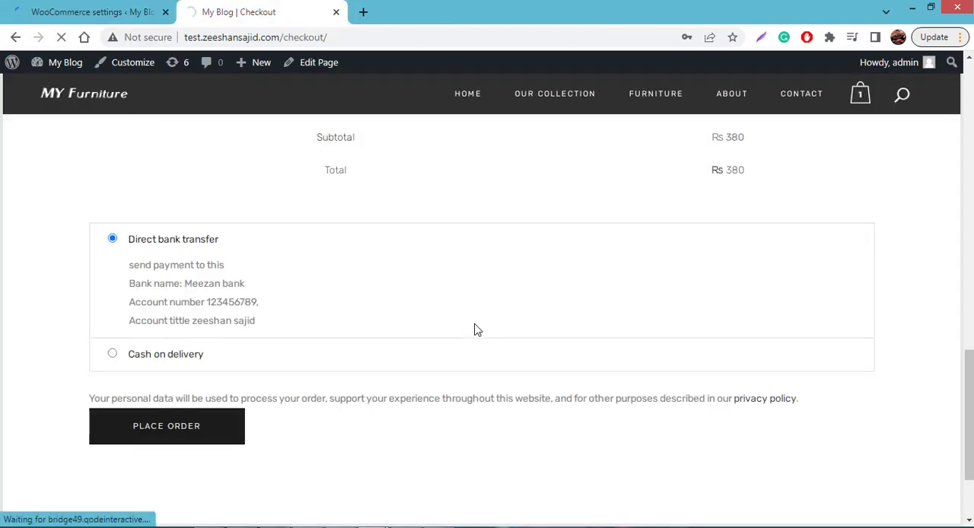